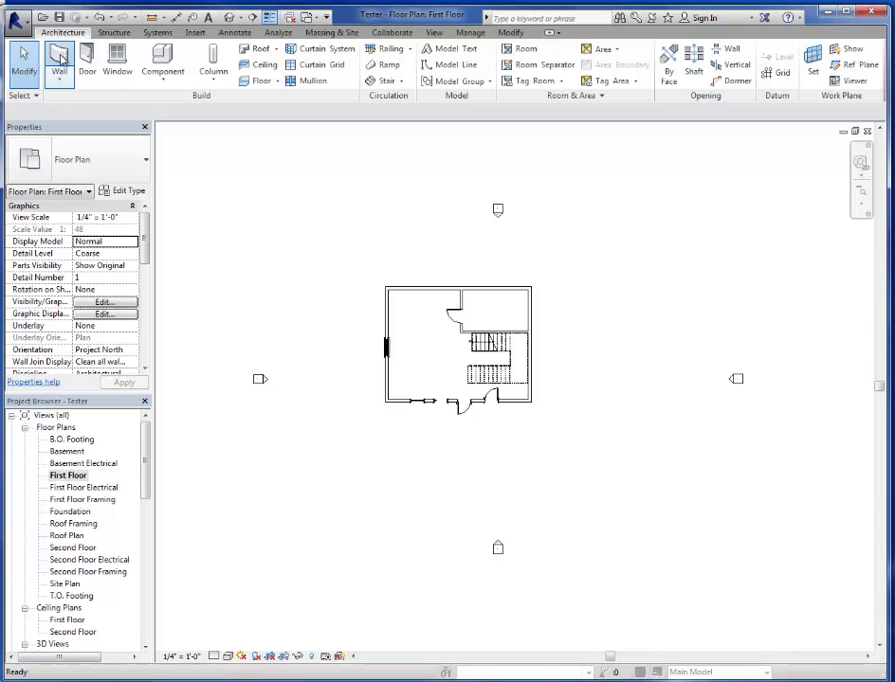
Start a new wall on the First Floor plan using the Generic - 8" basic wall type.
click(334, 374)
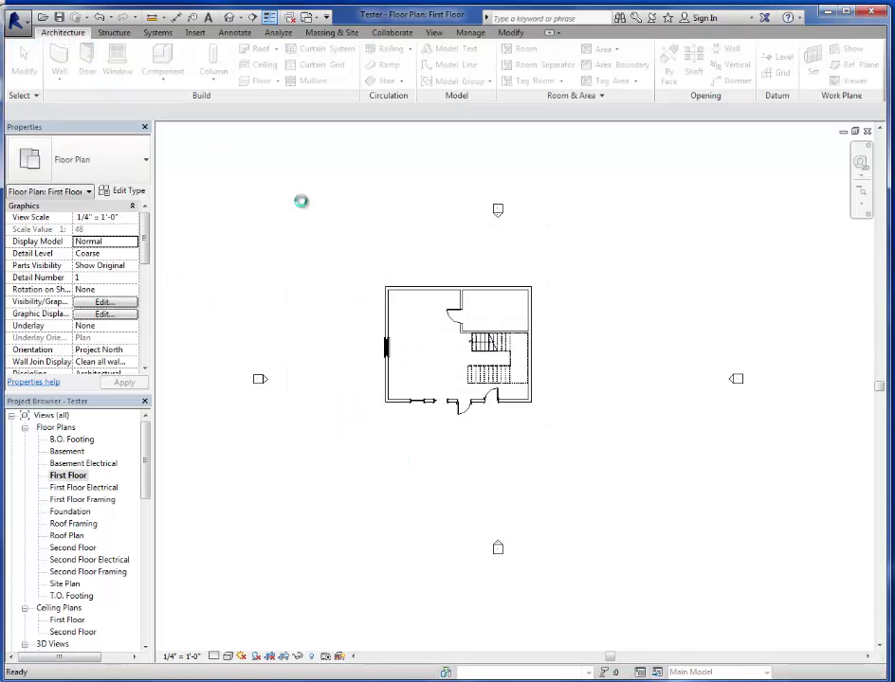
key(w)
key(a)
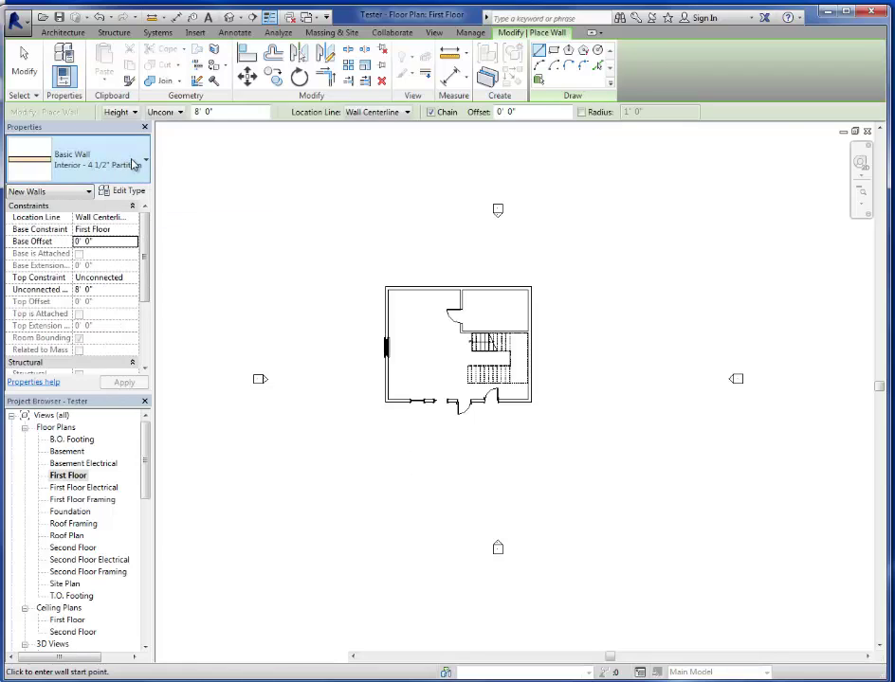
click(133, 165)
scroll(95, 275, up, 1)
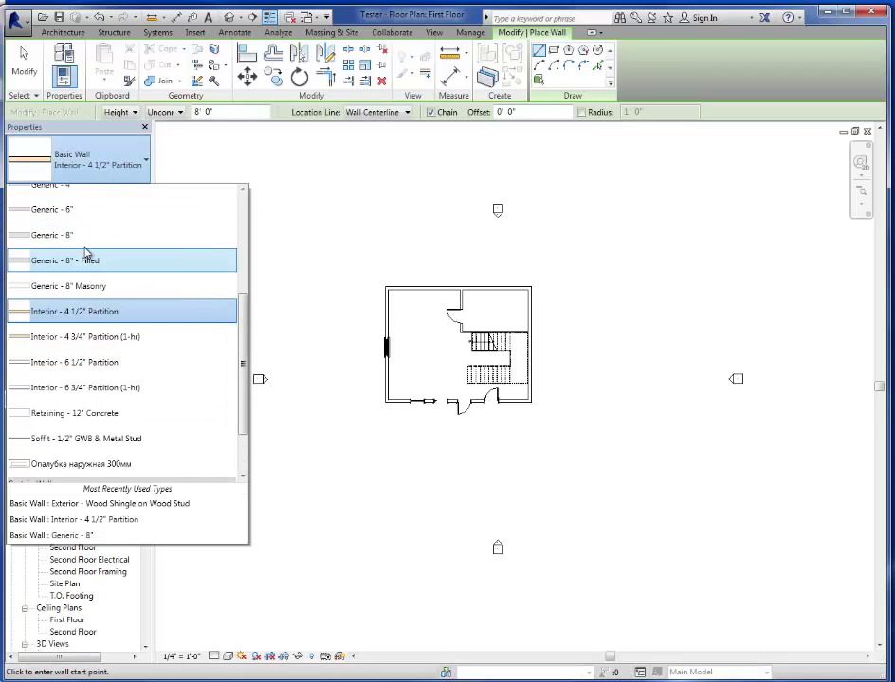
scroll(86, 251, up, 2)
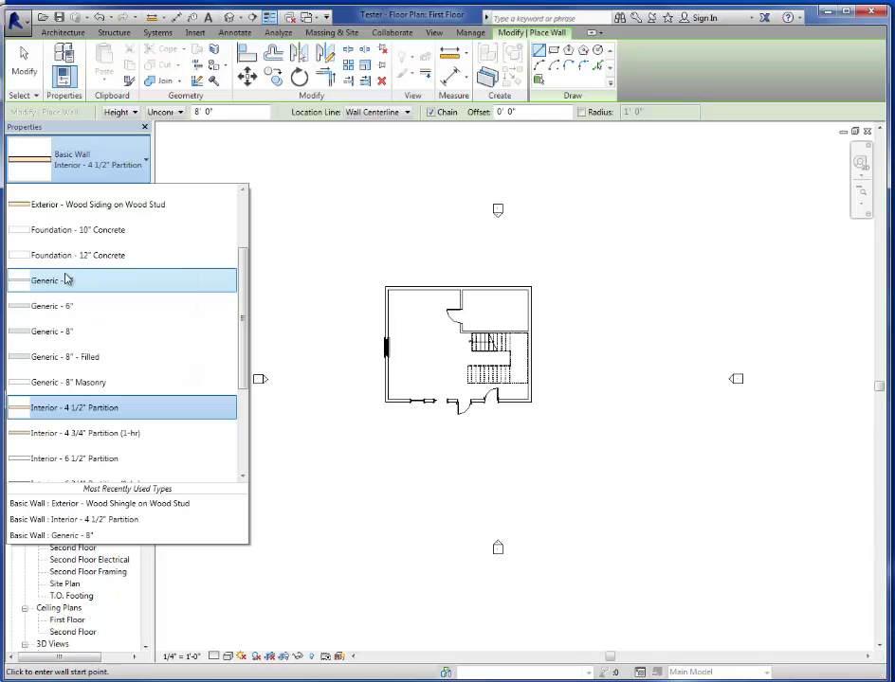
click(71, 383)
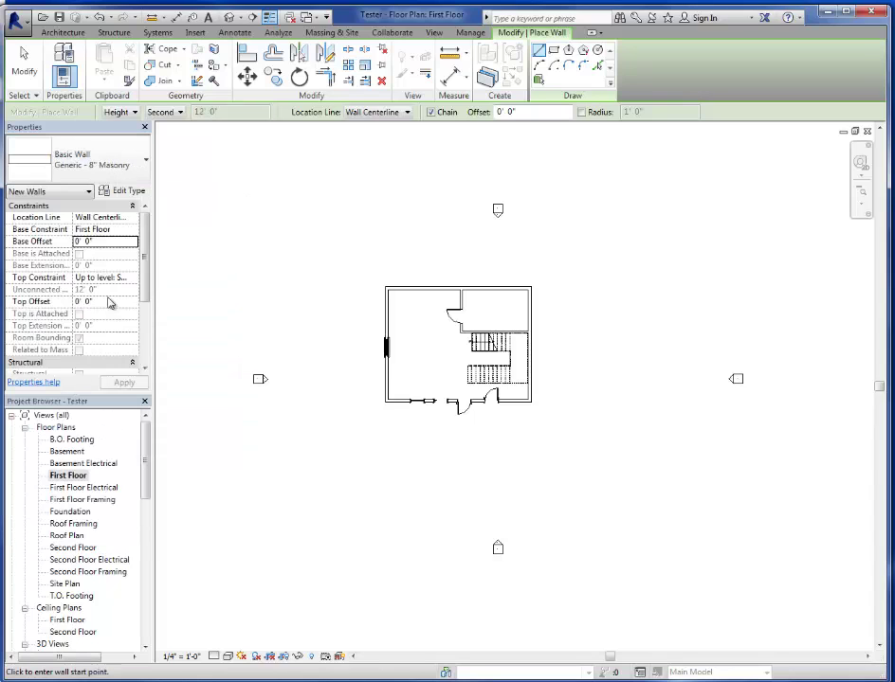
click(101, 164)
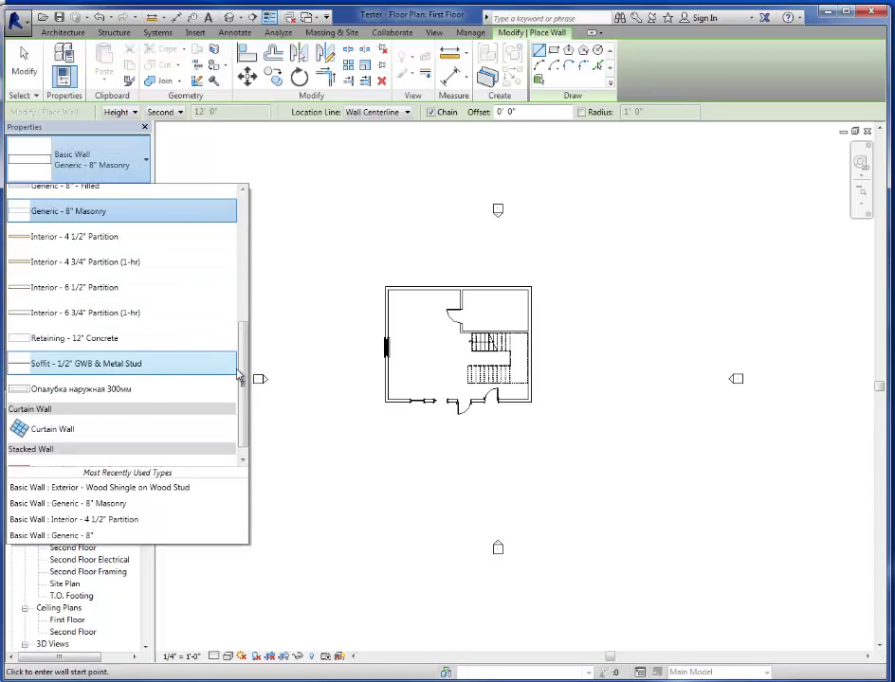
drag(245, 352, 244, 244)
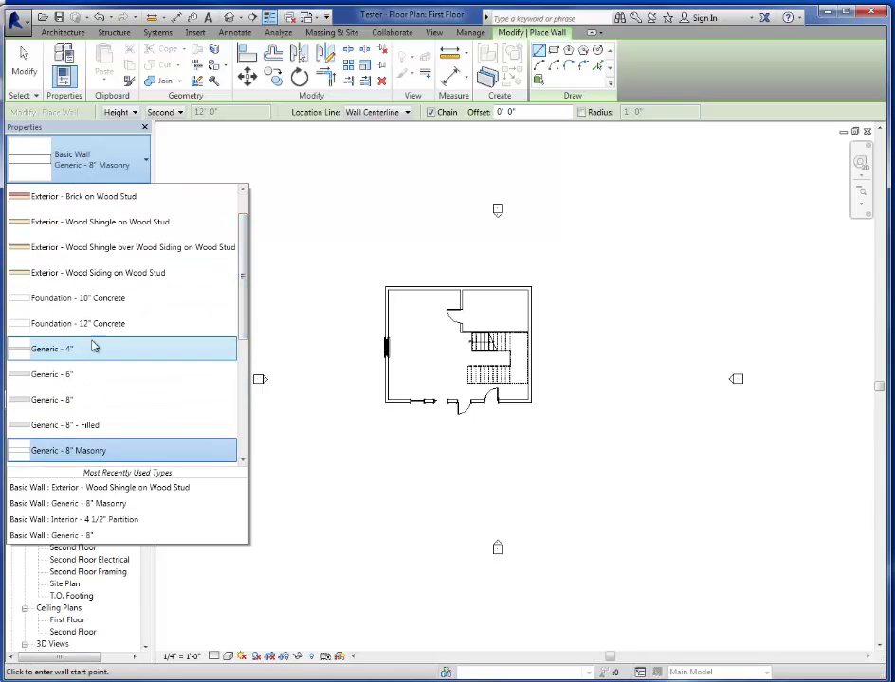
click(59, 399)
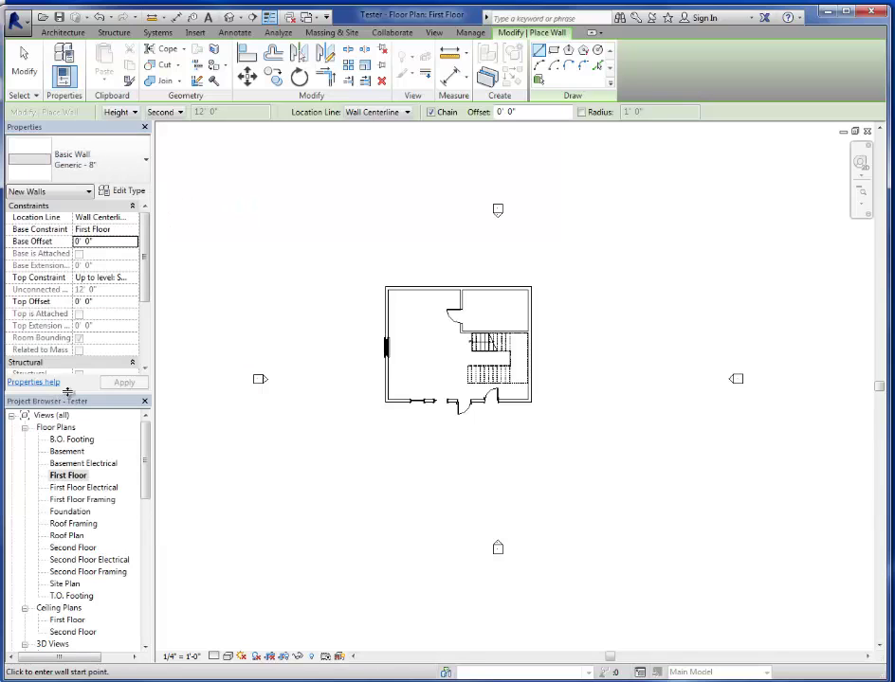
Draw a horizontal wall about 54'-6" long below the building, about 14'-10" from its lower exterior wall.
click(366, 468)
click(614, 468)
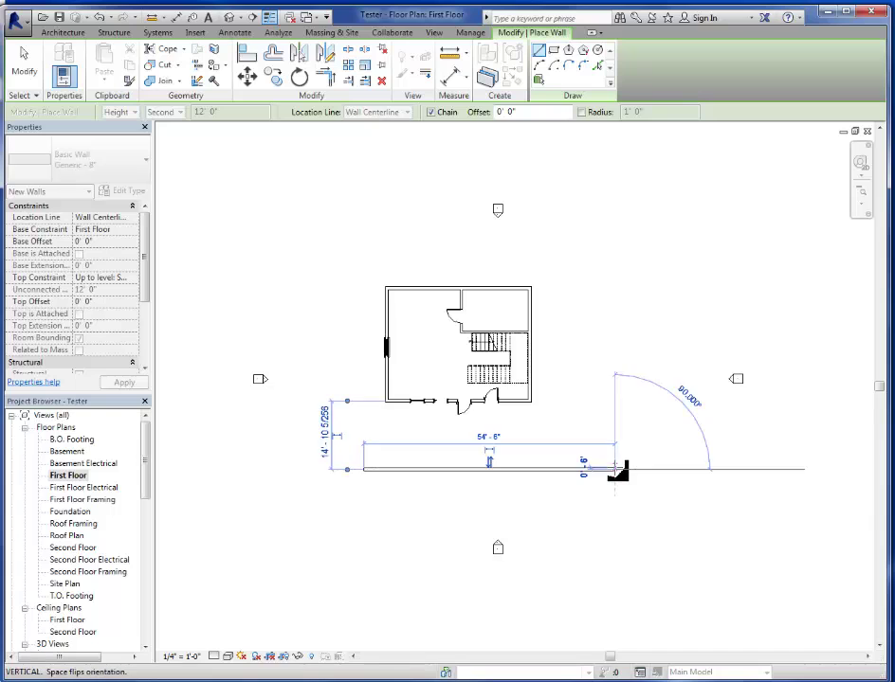
click(27, 74)
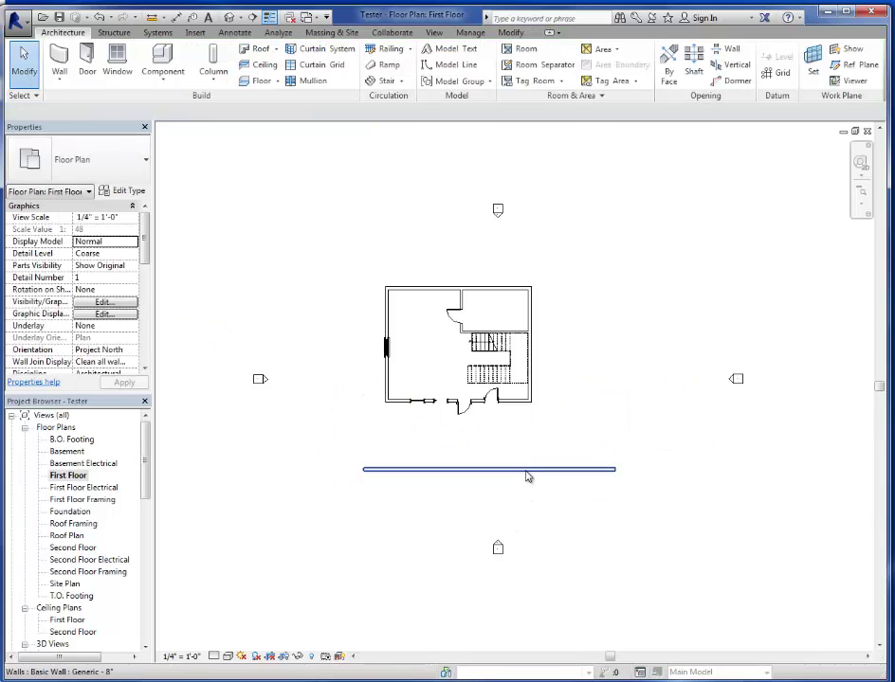
Select the new wall and open the South elevation view.
click(454, 466)
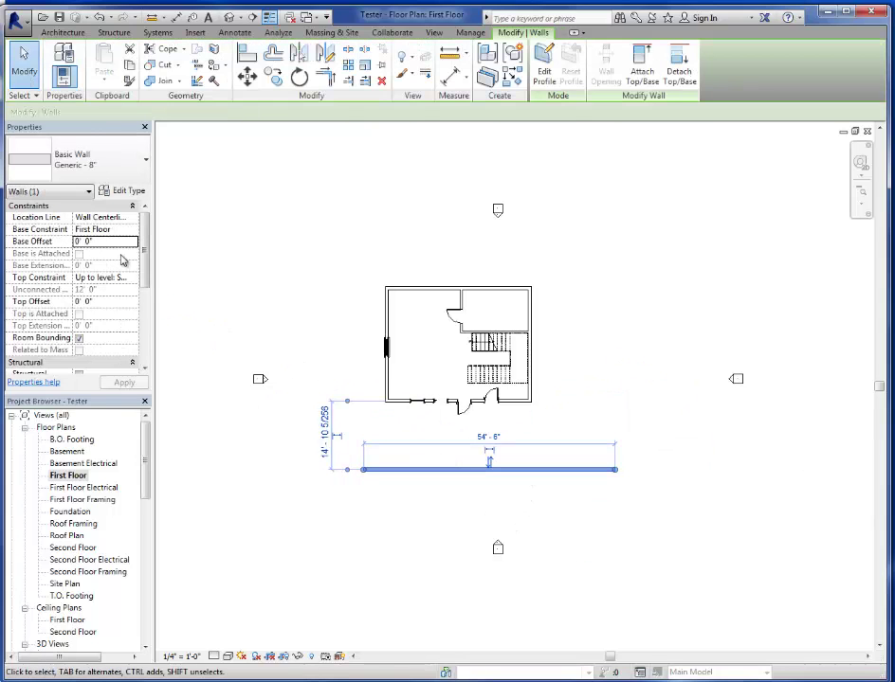
drag(146, 467, 147, 495)
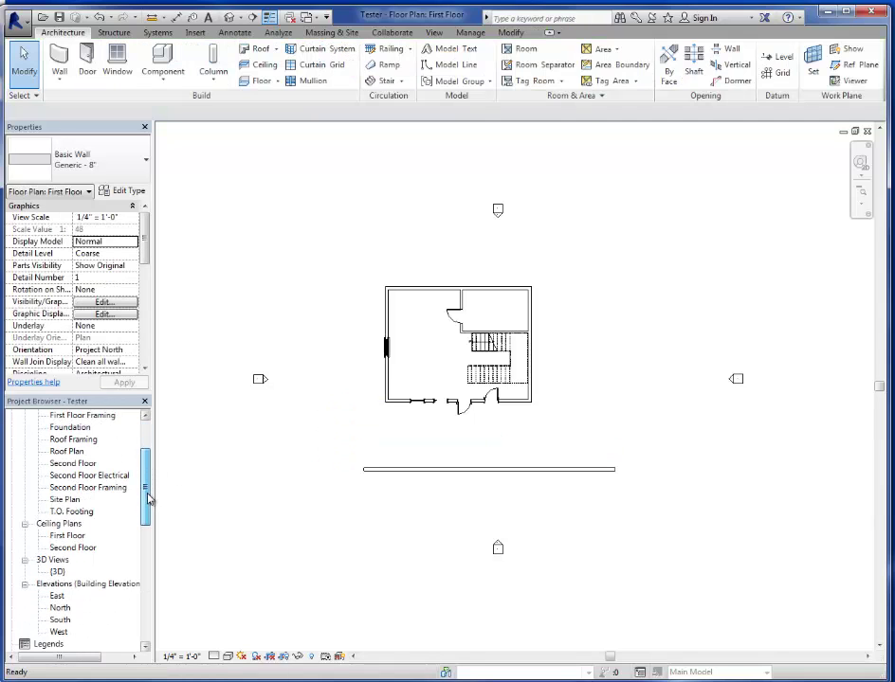
double_click(61, 620)
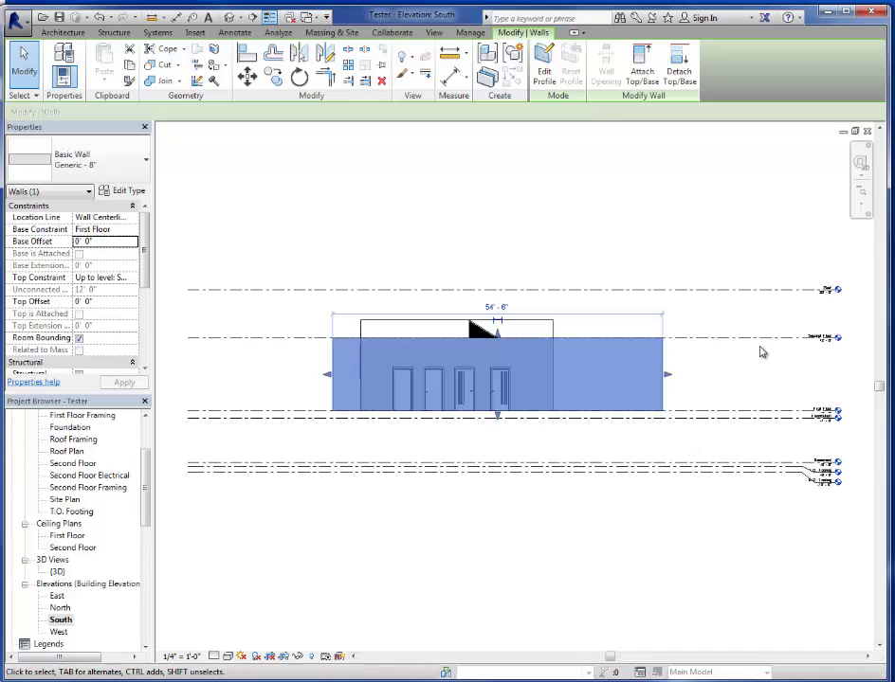
scroll(799, 351, up, 2)
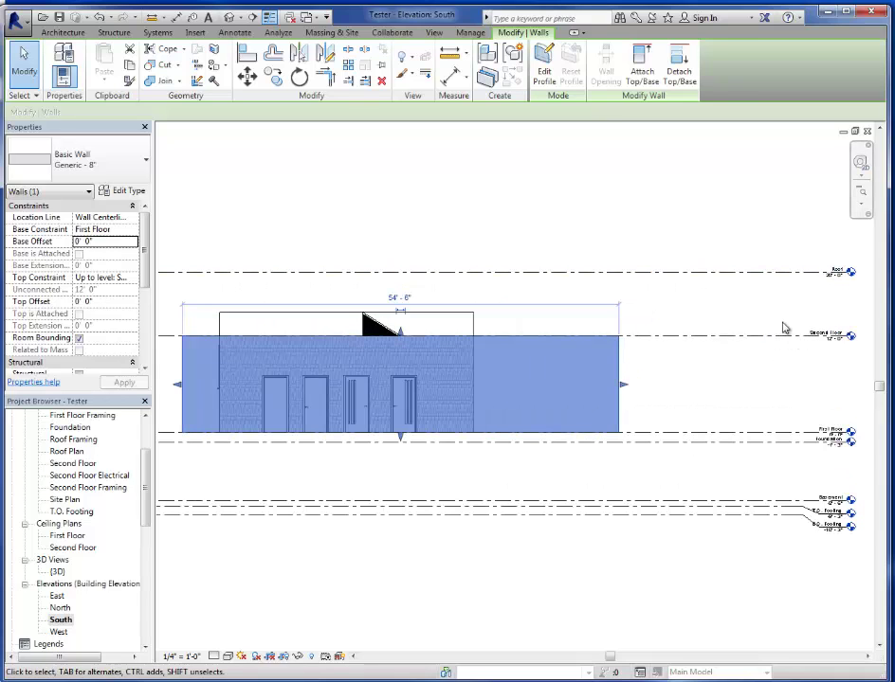
Copy the Second Floor level upward by about 4'-0", placing it between the Second Floor and Roof levels.
key(Escape)
click(781, 336)
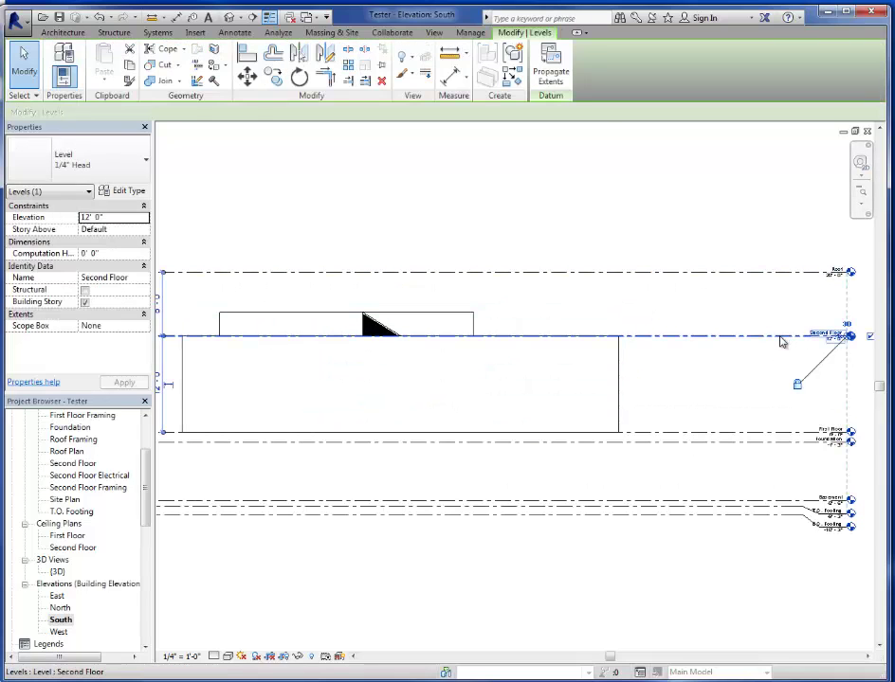
key(c)
key(o)
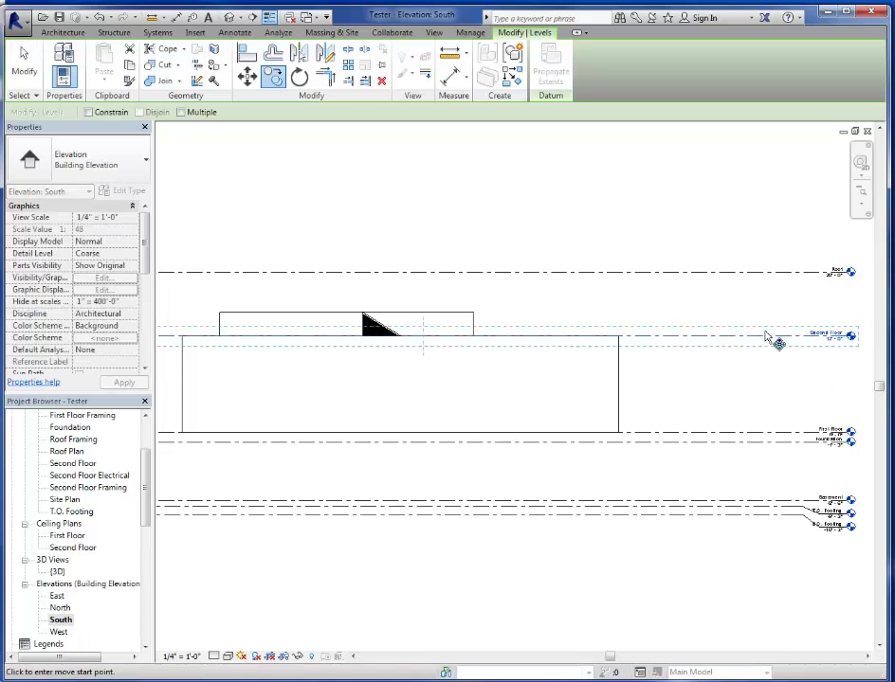
click(769, 400)
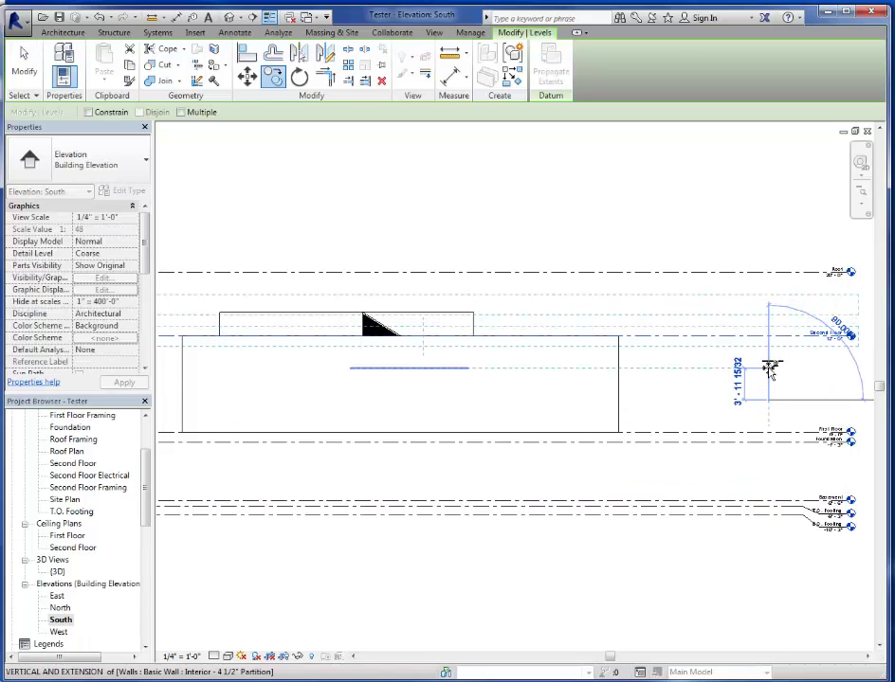
click(769, 372)
key(Escape)
Rename the copied level to Third Floor.
scroll(844, 298, up, 5)
click(831, 314)
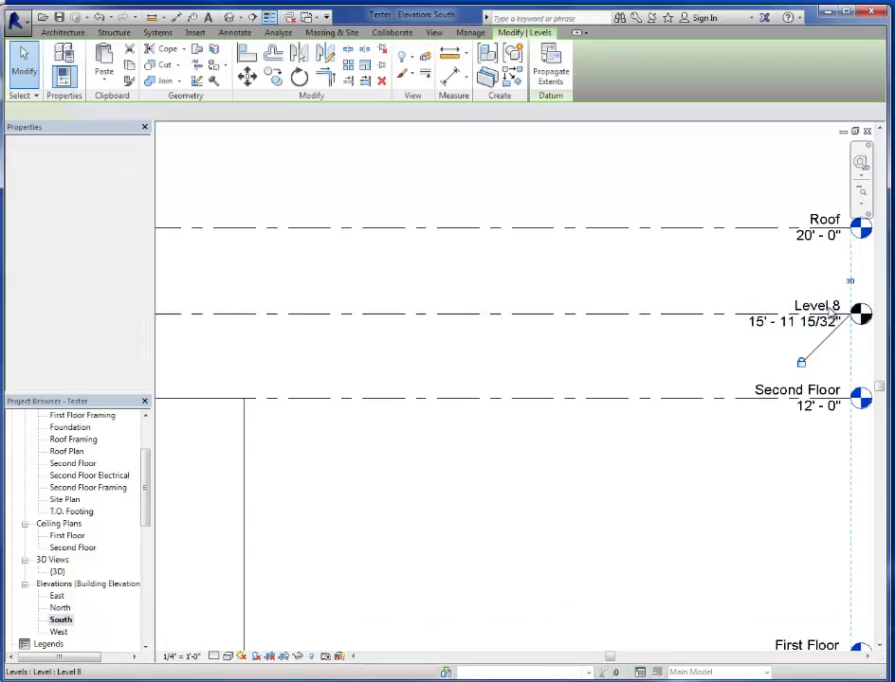
click(806, 305)
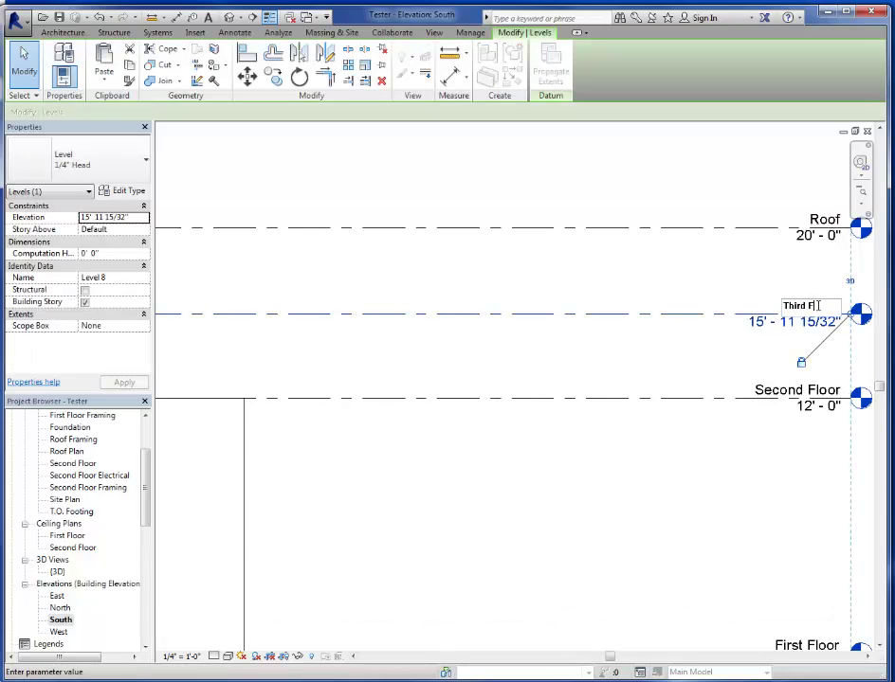
key(Return)
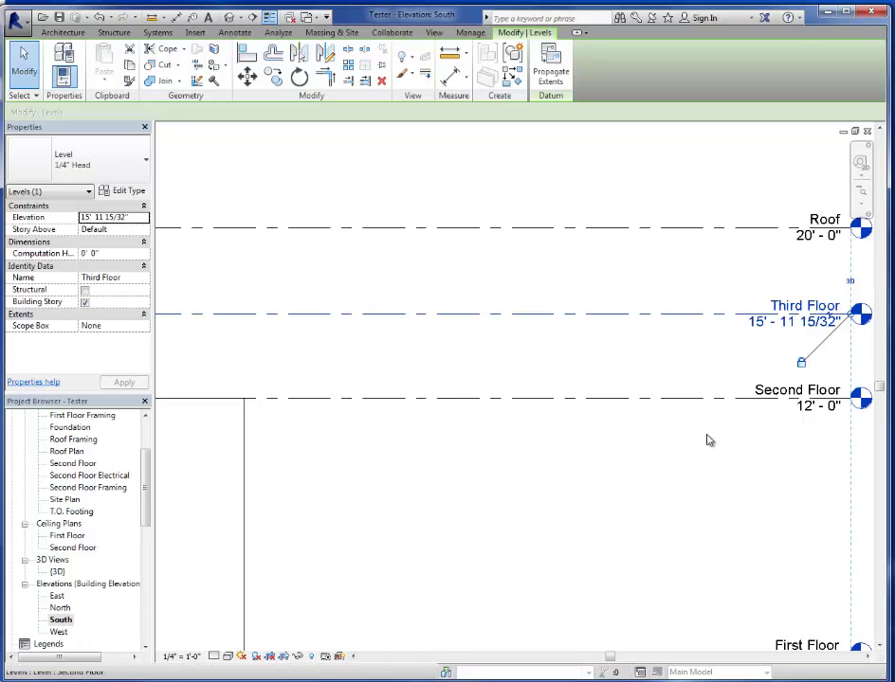
click(669, 417)
Set the new wall's top constraint to Up to level: Third Floor.
scroll(451, 410, down, 5)
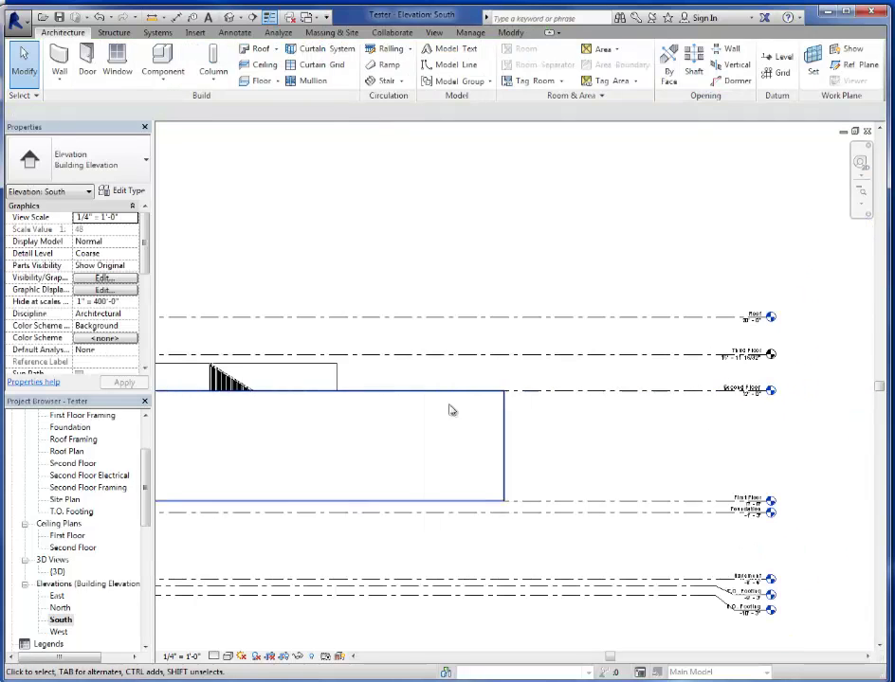
click(505, 432)
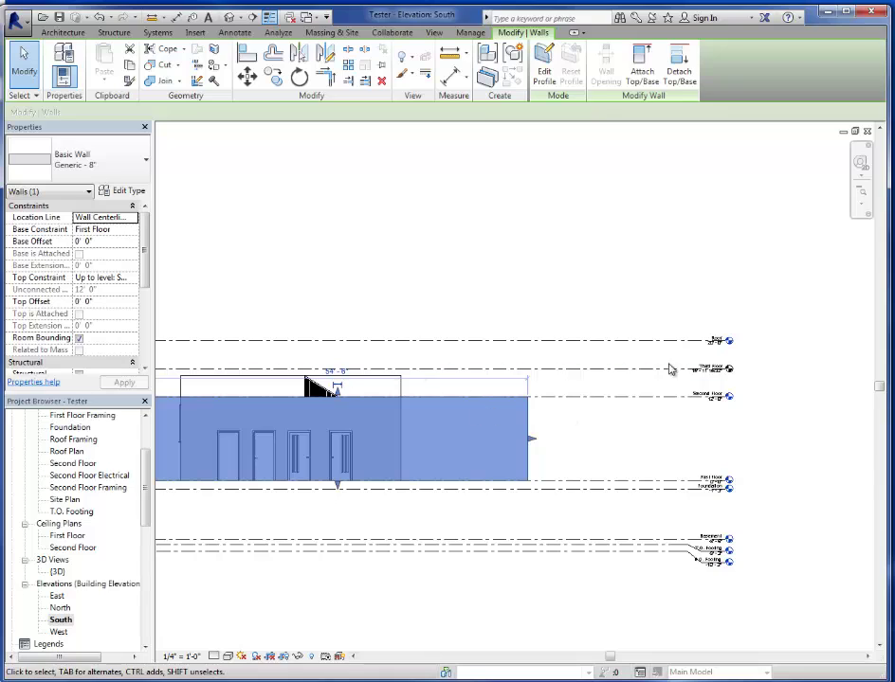
click(112, 280)
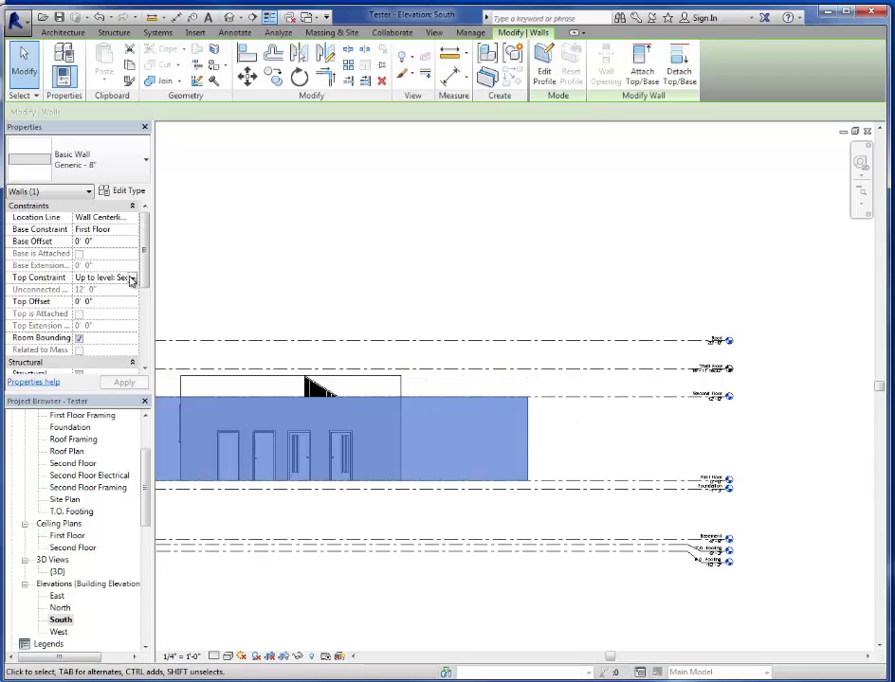
click(132, 279)
drag(167, 321, 169, 329)
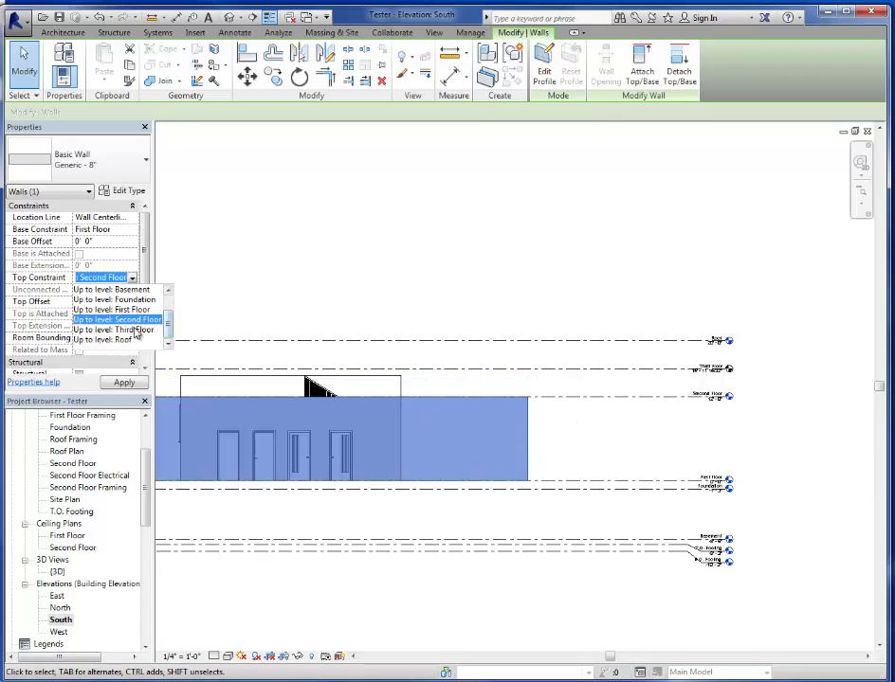
click(136, 330)
click(125, 383)
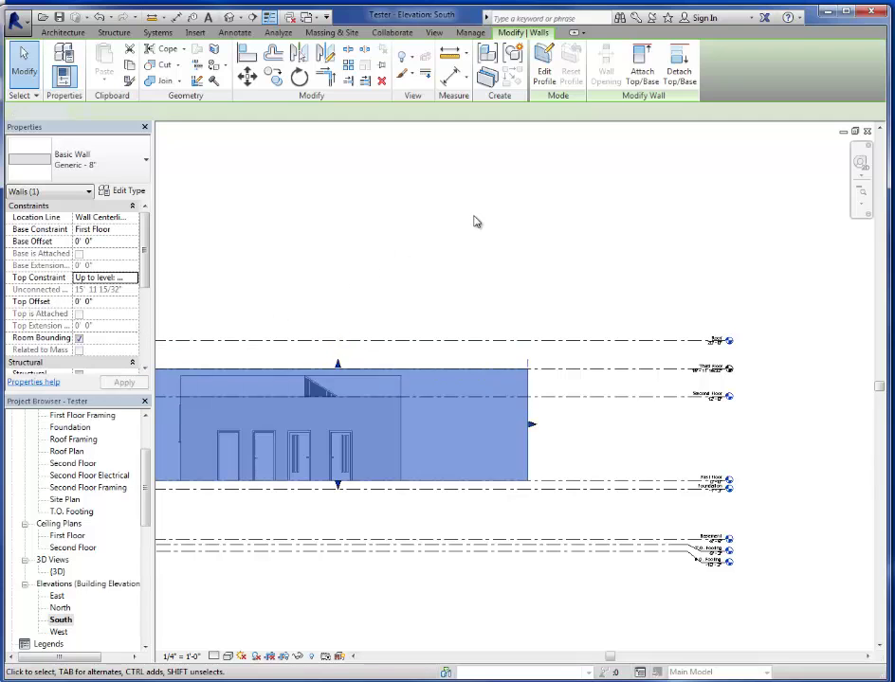
Raise the Third Floor level line to an elevation of 18'-0".
click(475, 219)
click(658, 370)
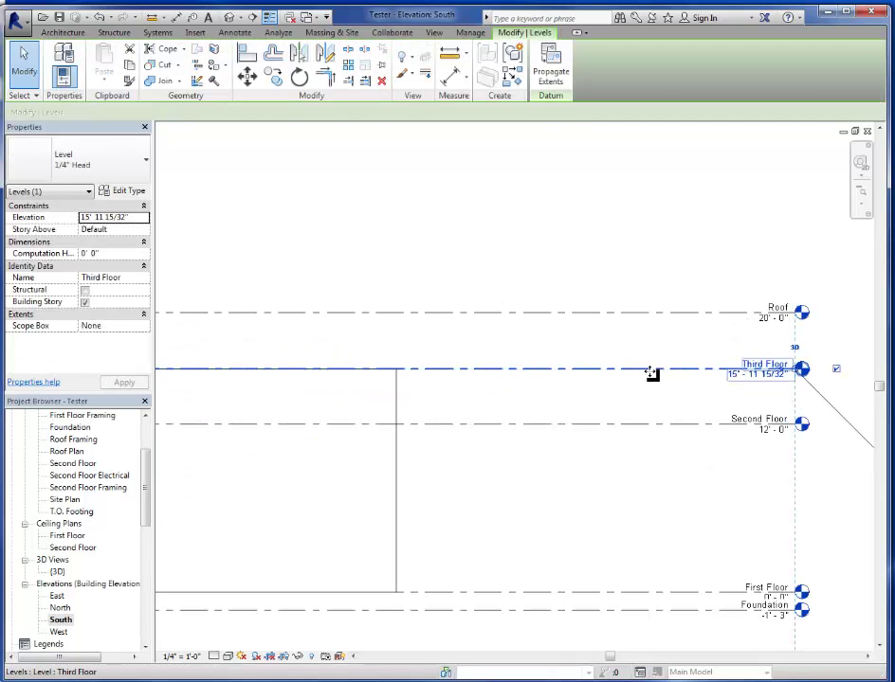
drag(652, 372, 650, 343)
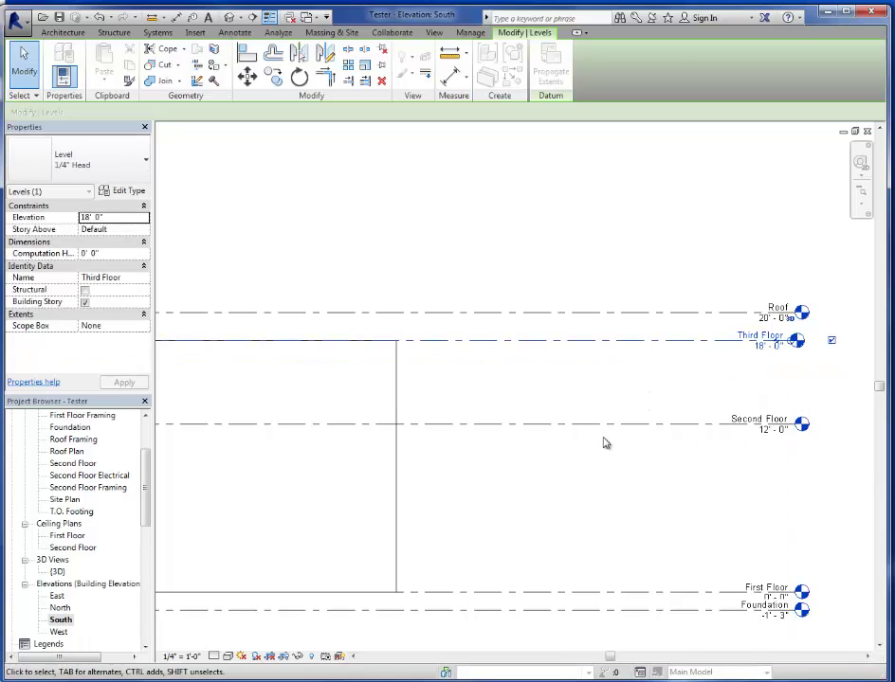
click(605, 444)
Select the 54'-6" wall and open its profile for editing.
scroll(701, 377, down, 3)
click(513, 429)
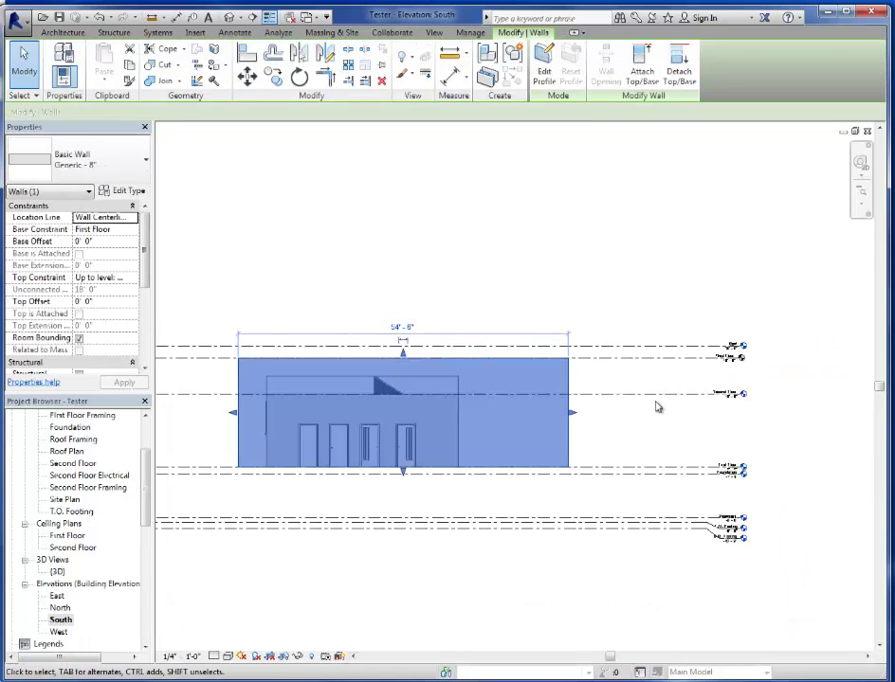
scroll(350, 421, up, 2)
scroll(529, 388, down, 3)
scroll(537, 371, up, 2)
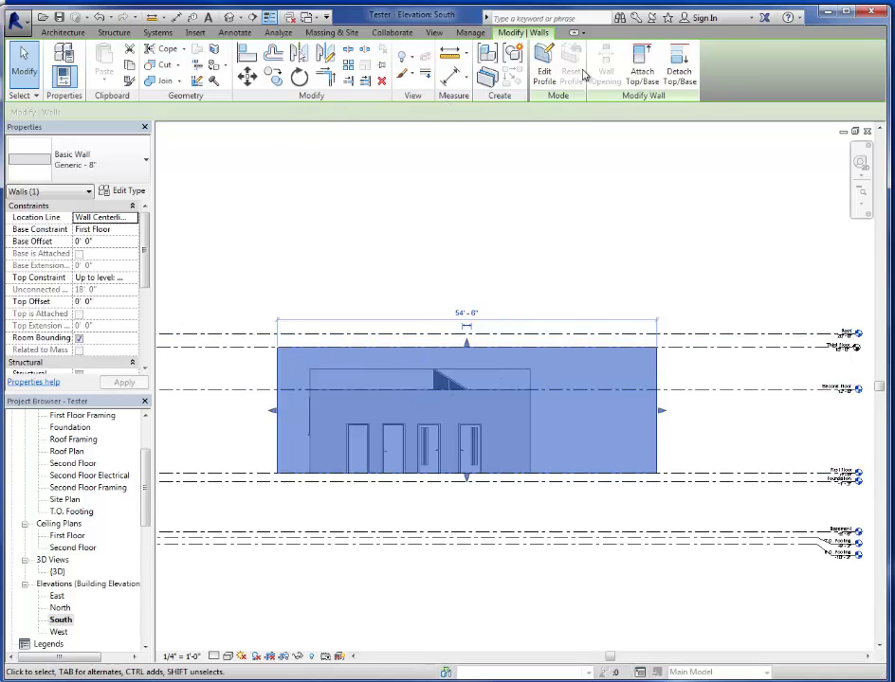
click(543, 68)
scroll(435, 373, up, 2)
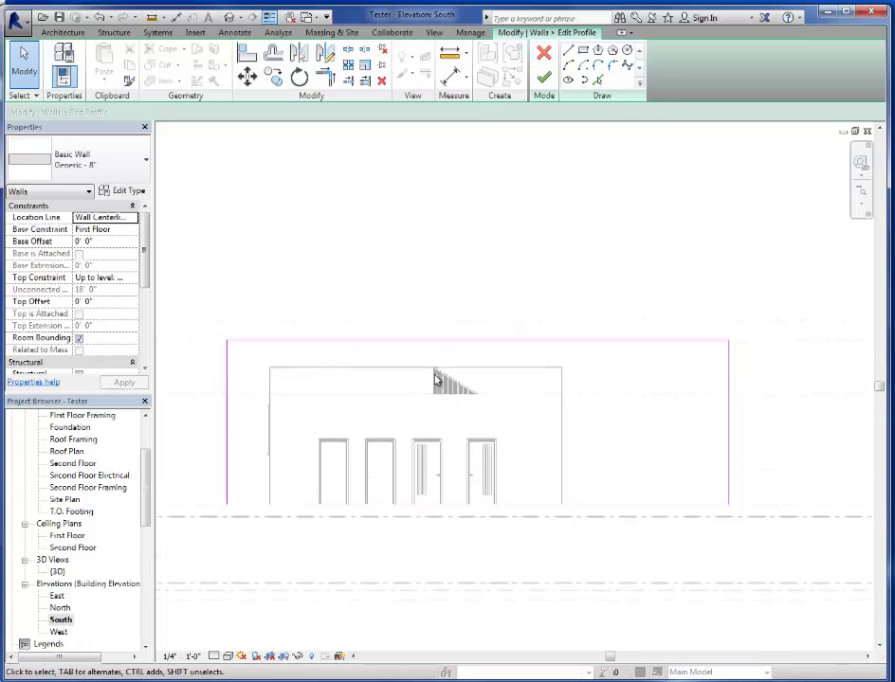
click(230, 375)
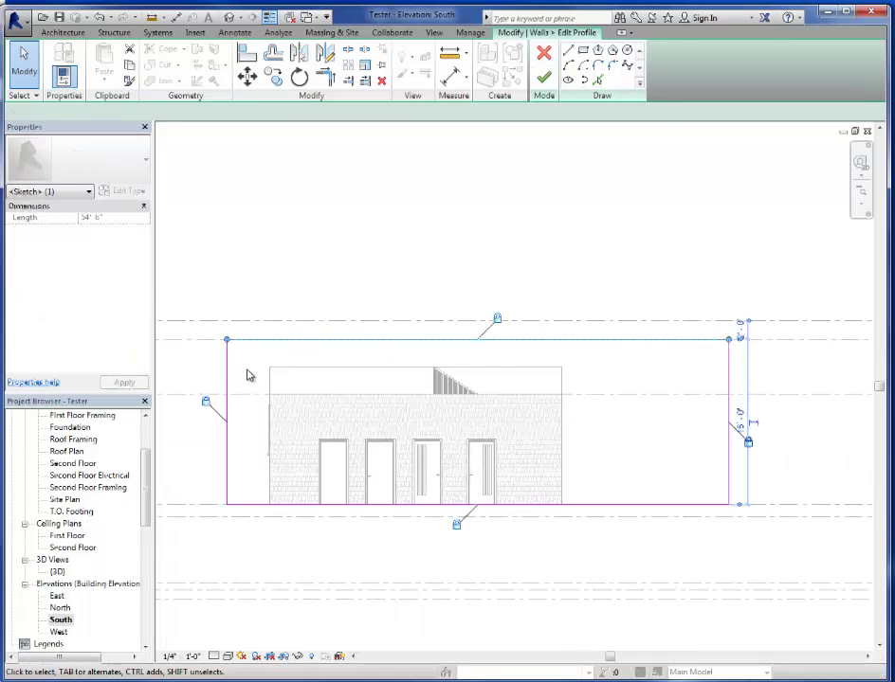
key(Escape)
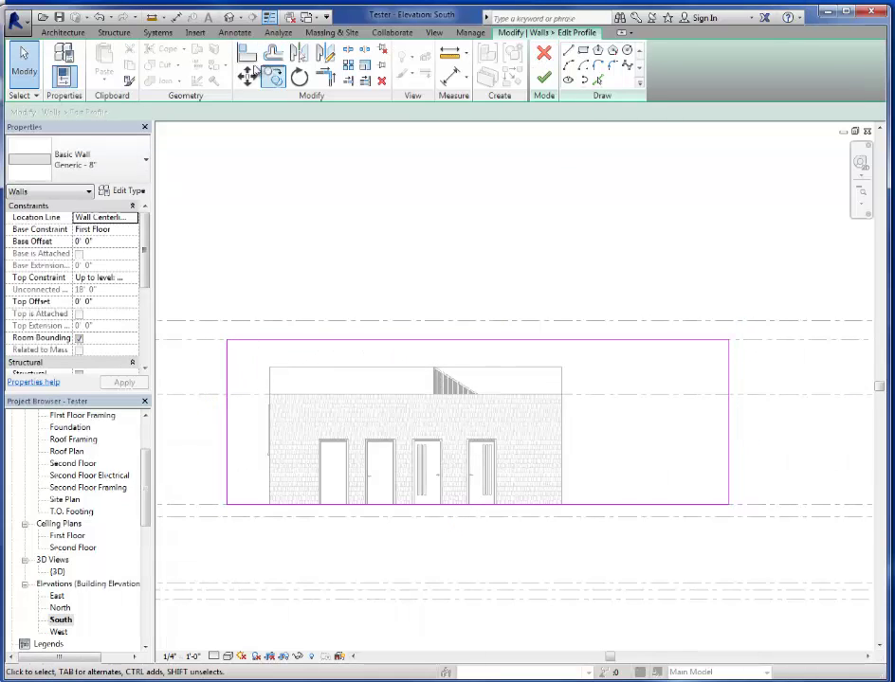
Sketch connected profile lines across the wall: a level run about 12'-8" long, rise, 9'-0" plateau, descent, and a level run about 10'-6" long.
click(568, 51)
click(228, 423)
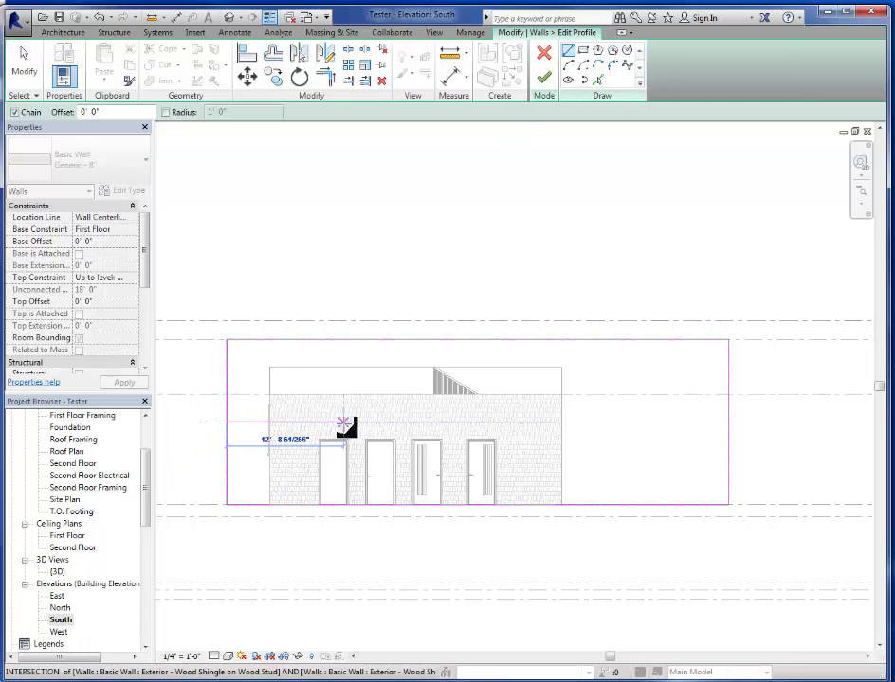
click(343, 423)
click(428, 352)
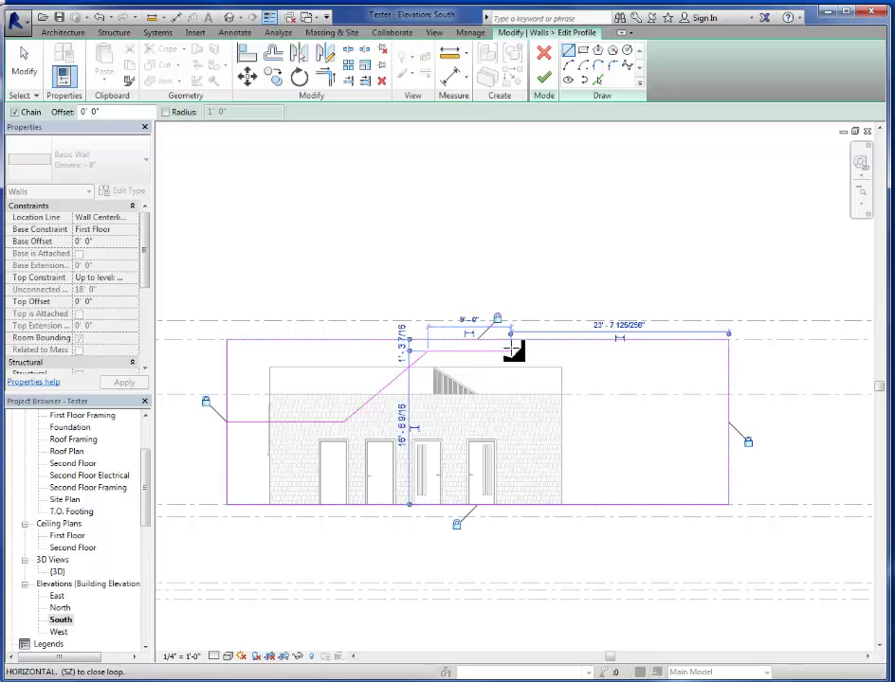
click(509, 351)
click(622, 471)
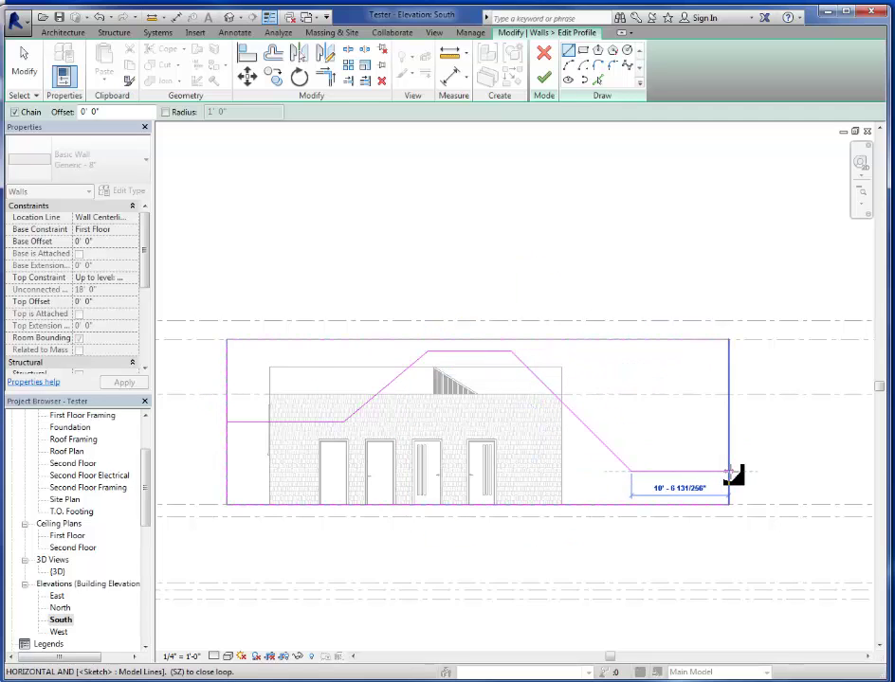
click(727, 471)
key(Escape)
key(Escape)
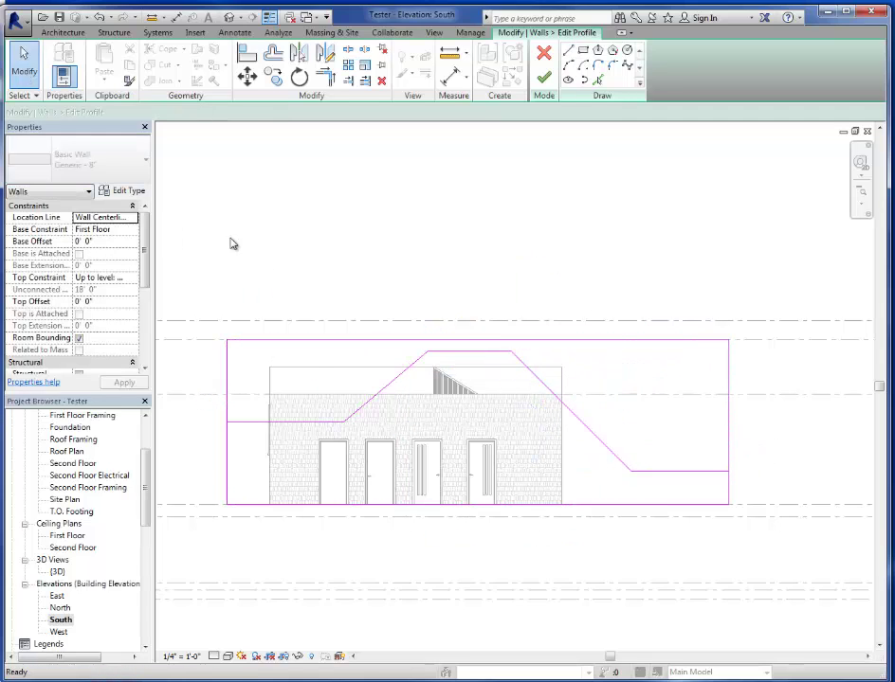
Delete the profile's original top edge and shorten its left edge to 9'-0" so it meets the stepped line.
click(331, 340)
key(Delete)
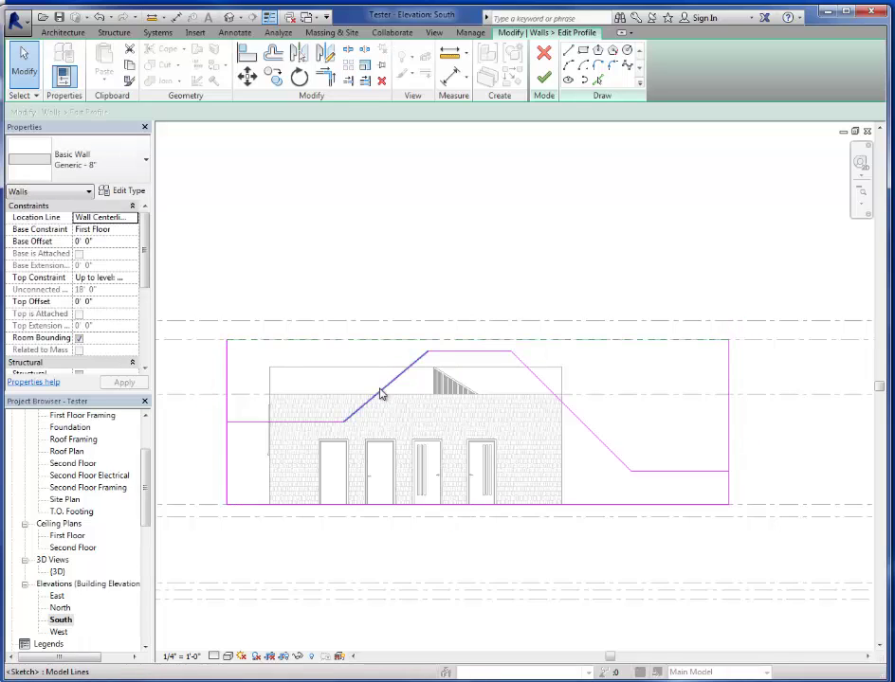
click(228, 380)
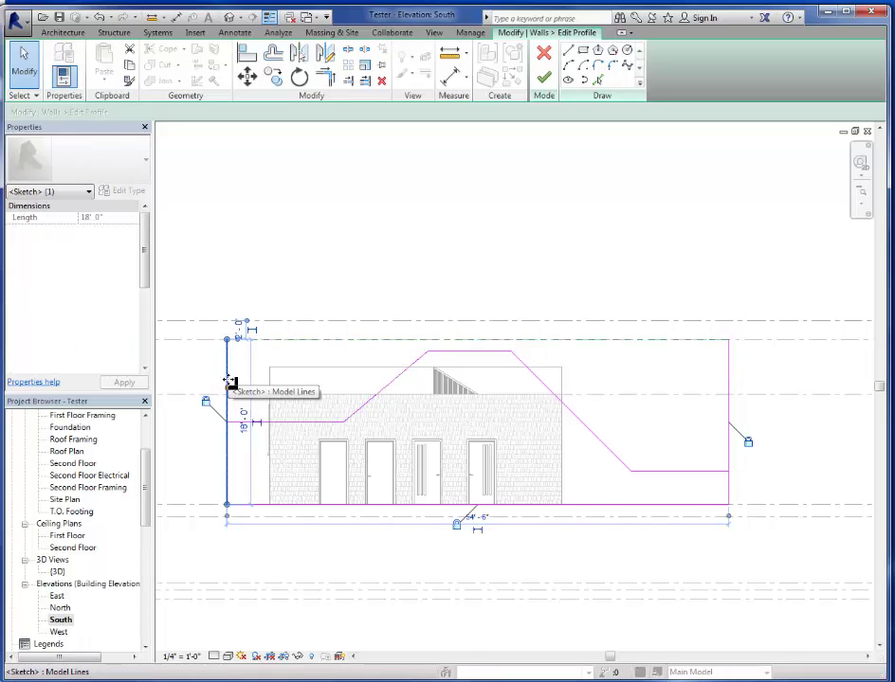
drag(228, 340, 231, 418)
click(239, 419)
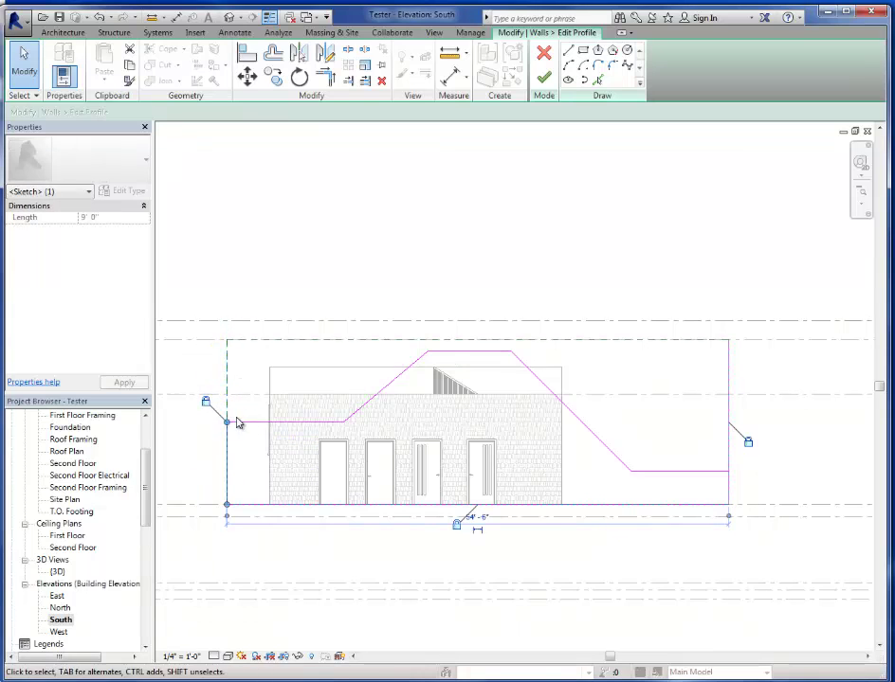
click(275, 125)
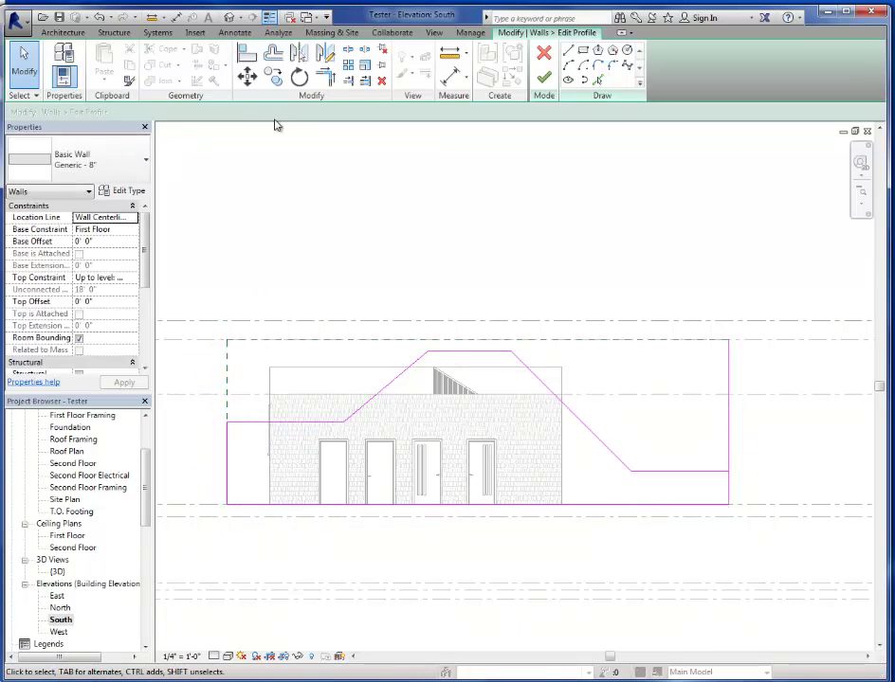
Trim the profile's right edge to the low level run, keeping the lower part, and finish the profile edit.
click(324, 80)
click(719, 471)
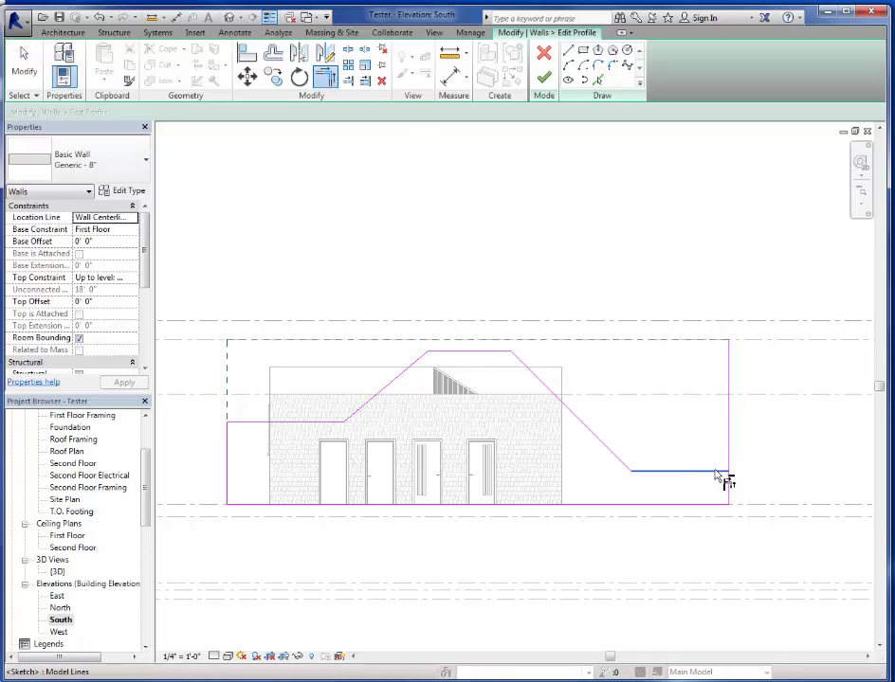
click(730, 490)
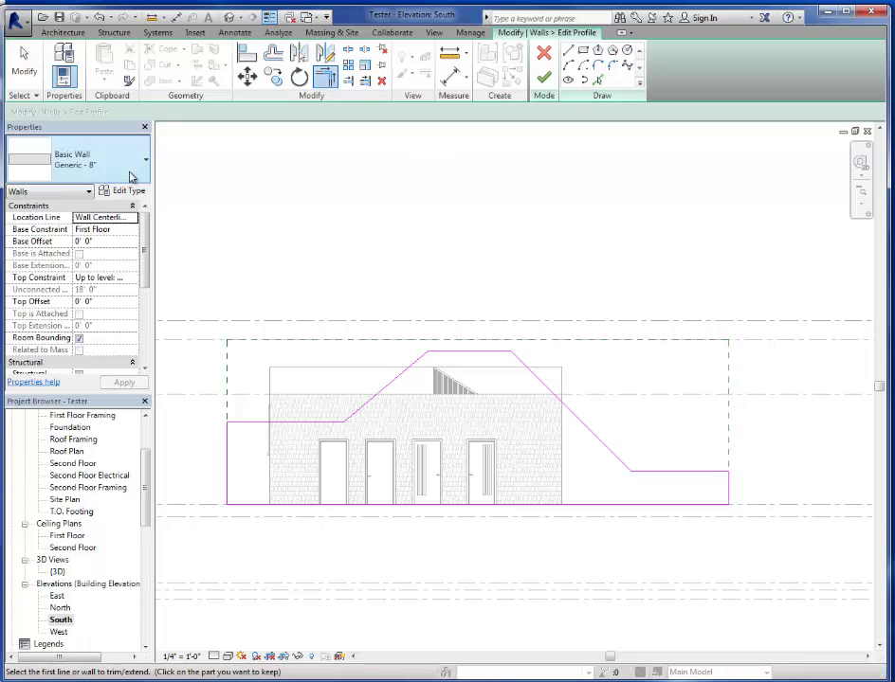
click(36, 64)
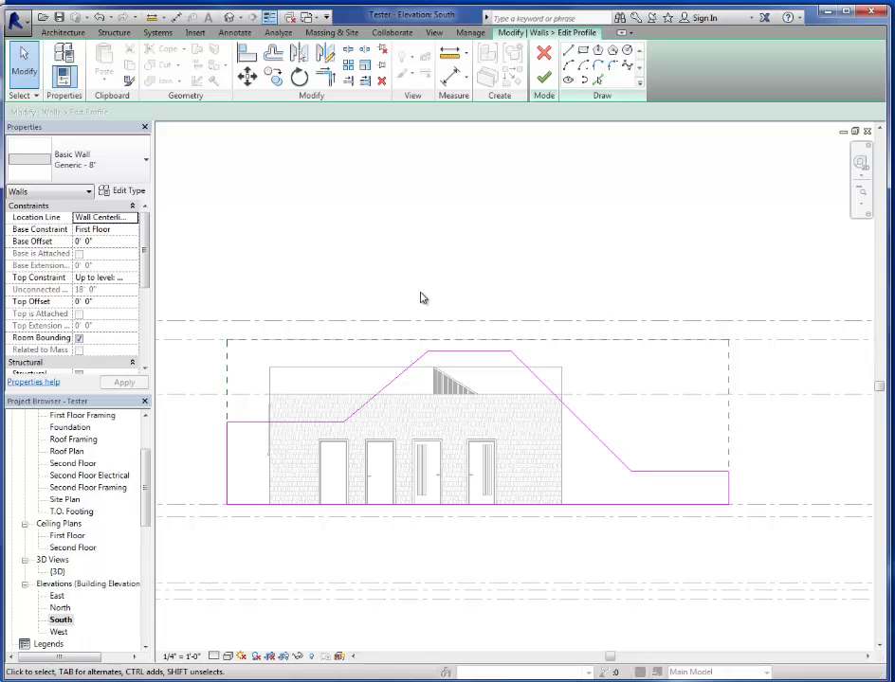
click(546, 78)
click(521, 241)
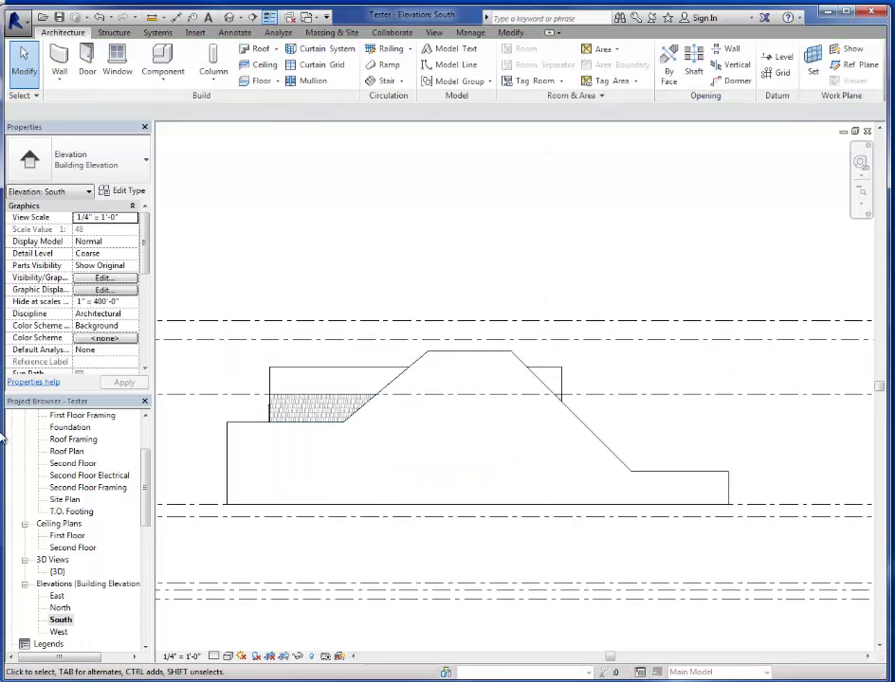
Open the {3D} view and examine the reshaped wall from its front right corner.
double_click(58, 572)
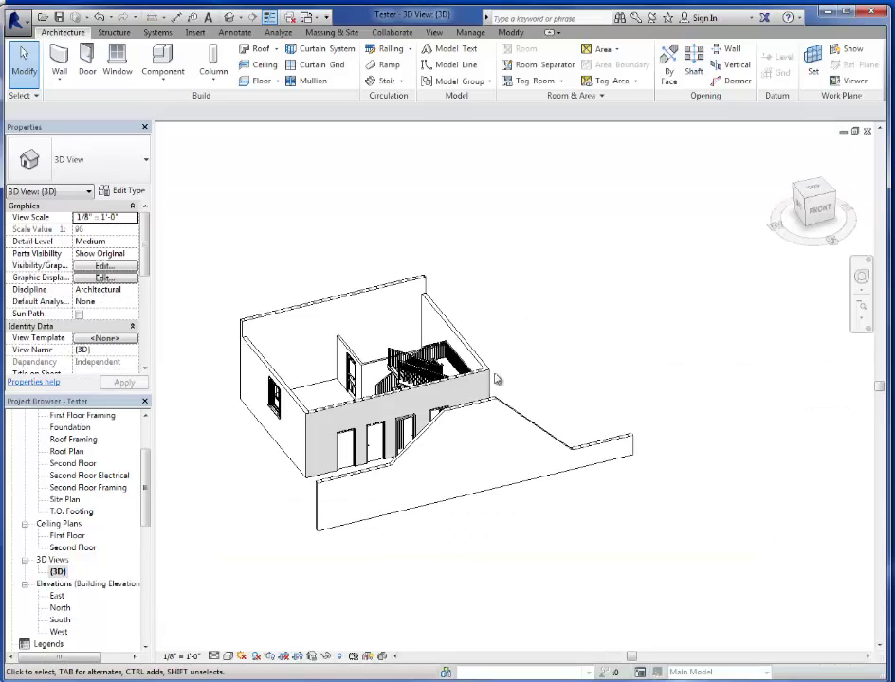
shift+middle_drag(456, 459, 312, 394)
scroll(312, 393, up, 5)
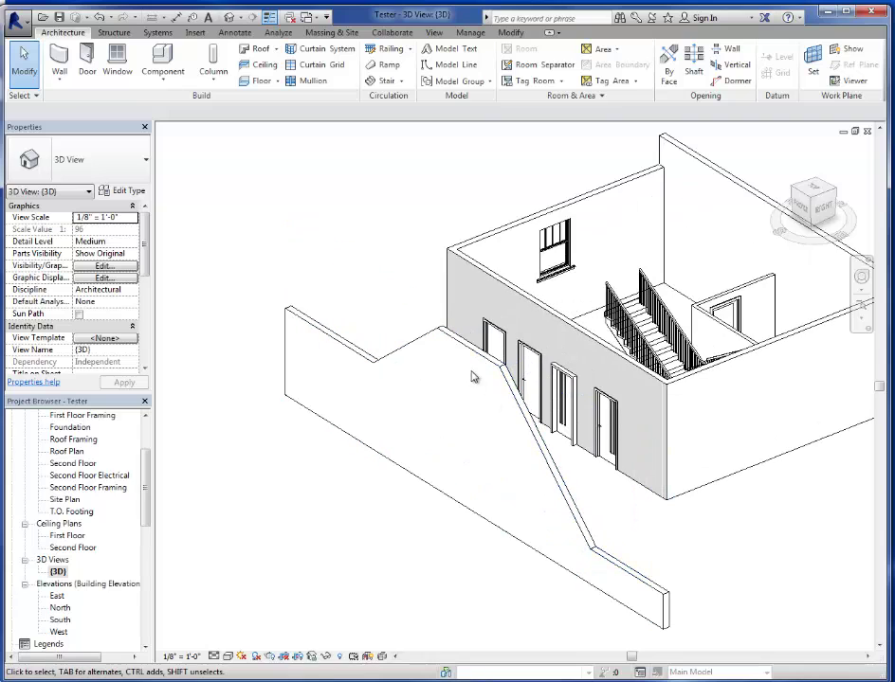
click(536, 445)
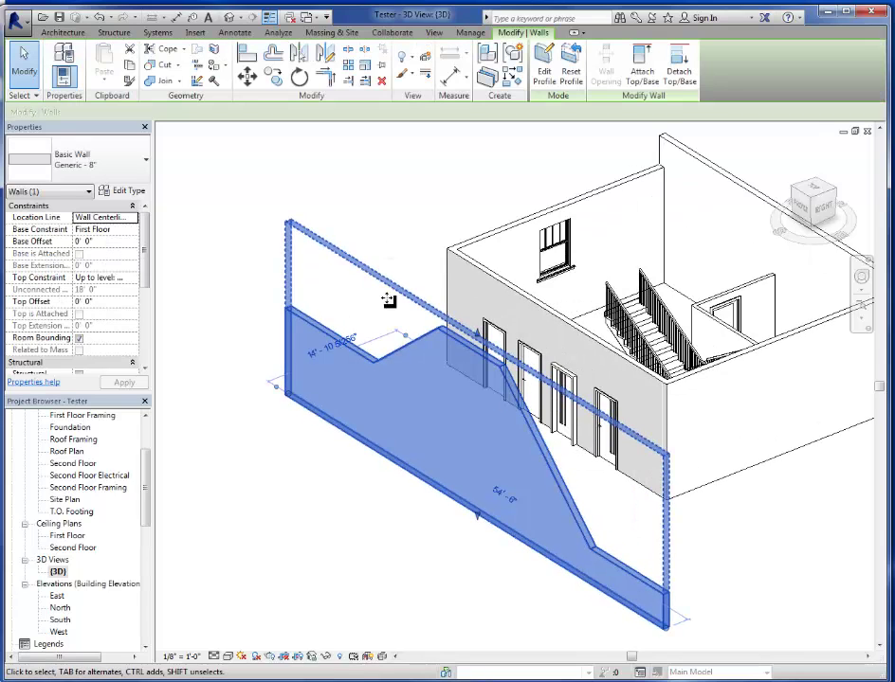
click(251, 254)
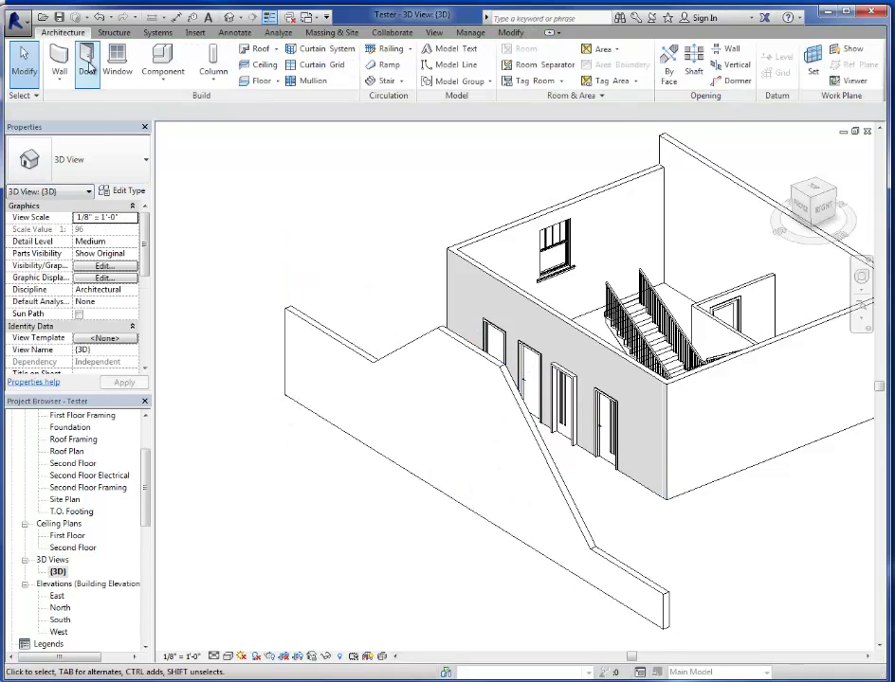
Draw a second Generic - 8" wall 54'-6" long directly over the reshaped wall, between its two base endpoints.
click(58, 57)
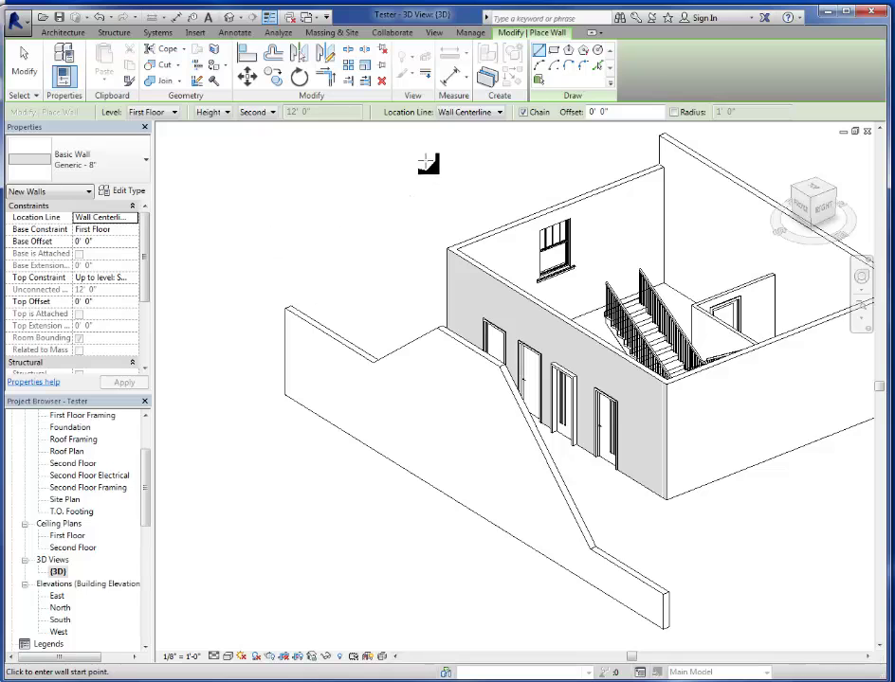
click(290, 394)
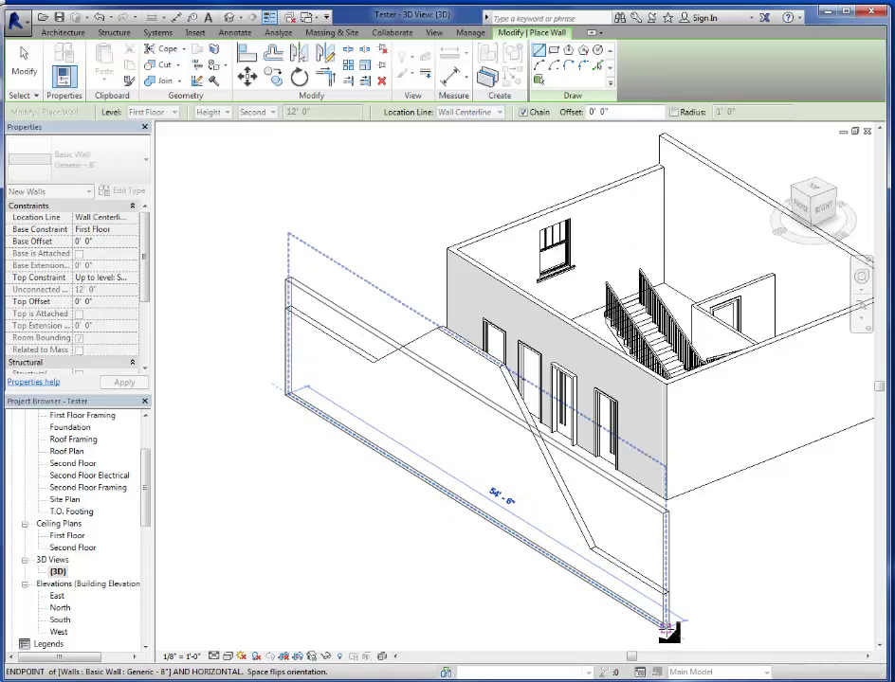
click(667, 629)
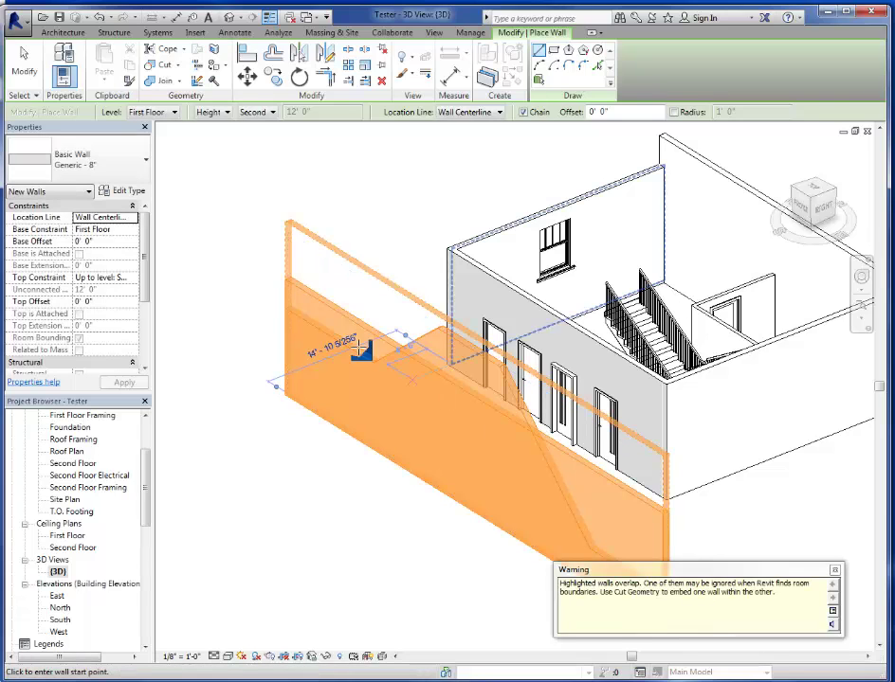
click(834, 571)
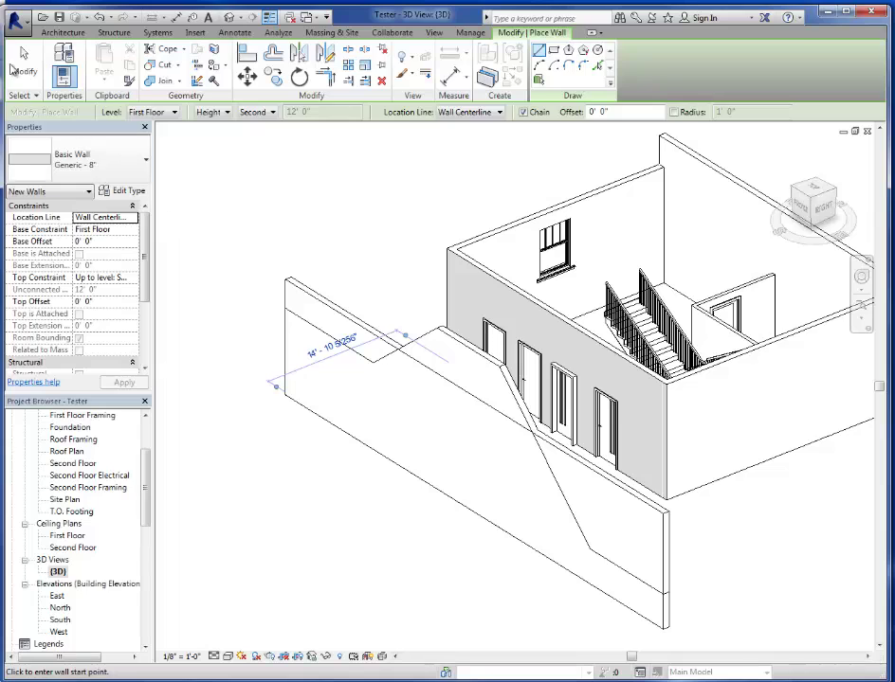
click(21, 66)
Set the second wall's top constraint to Up to level: Third Floor.
click(323, 286)
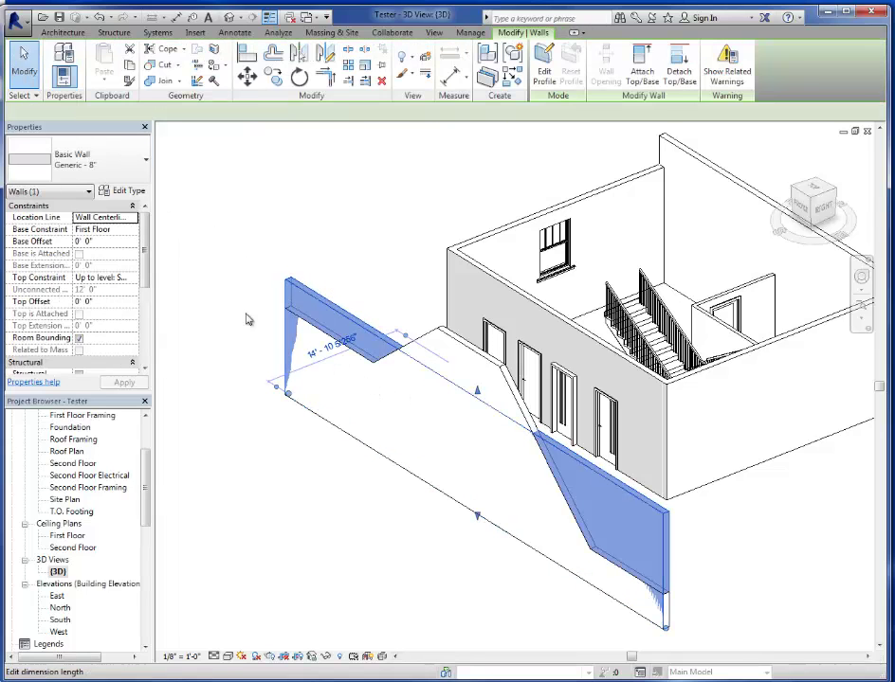
click(131, 279)
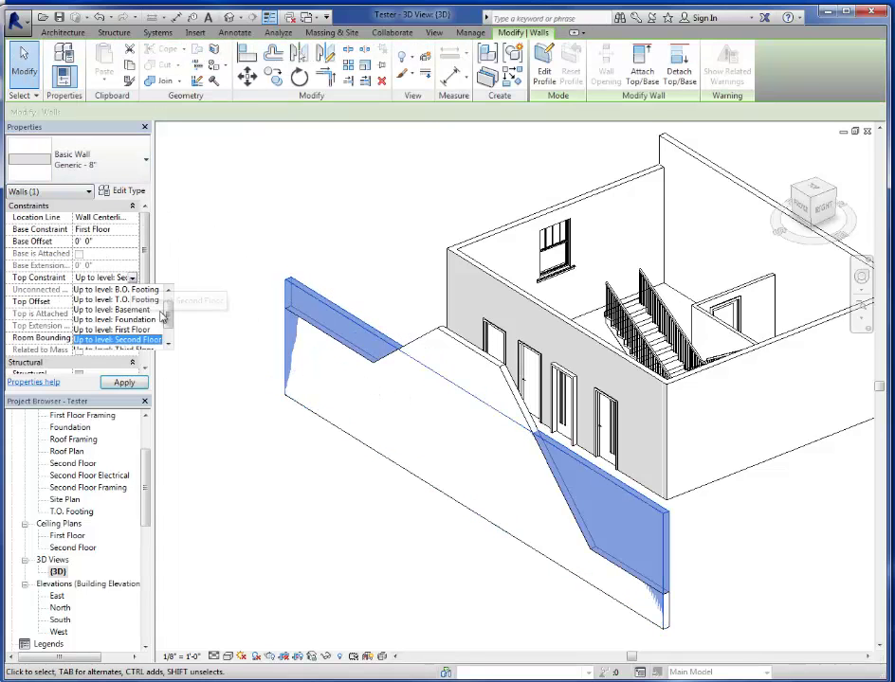
drag(167, 320, 170, 332)
click(142, 333)
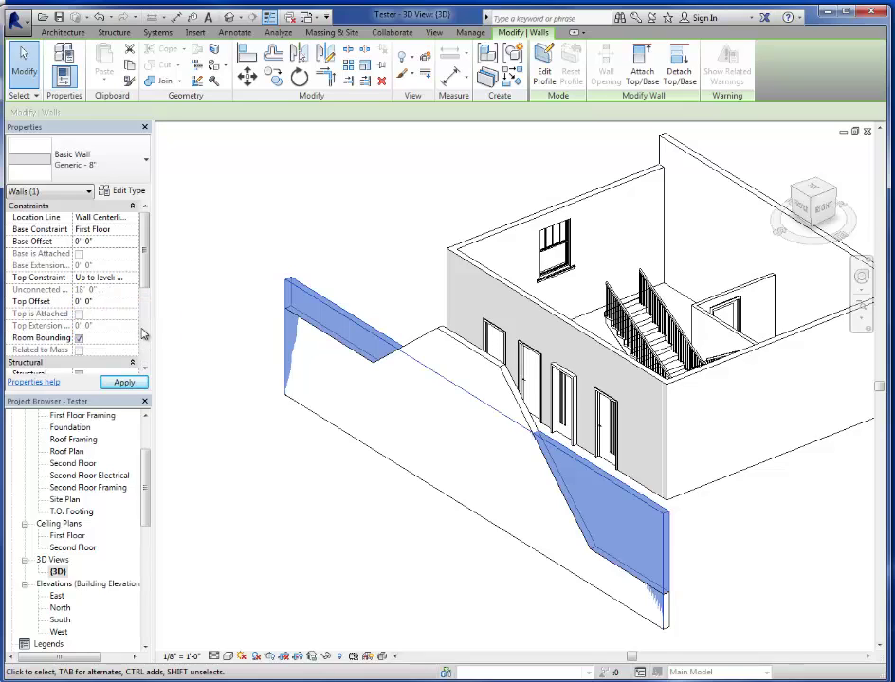
click(123, 383)
key(Escape)
click(272, 330)
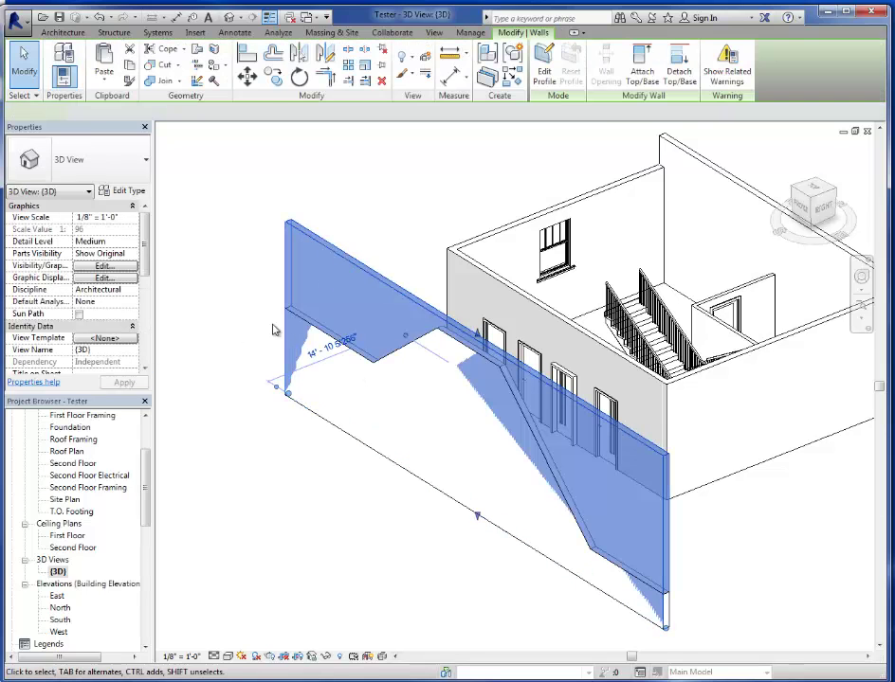
Open the second wall's profile for editing in the South elevation and delete its bottom edge.
double_click(60, 620)
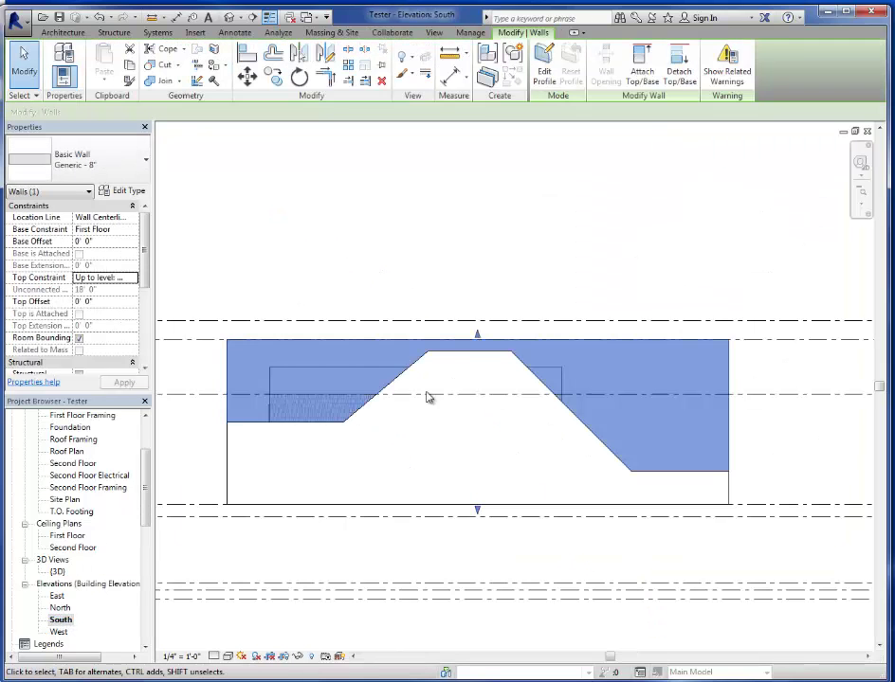
click(544, 66)
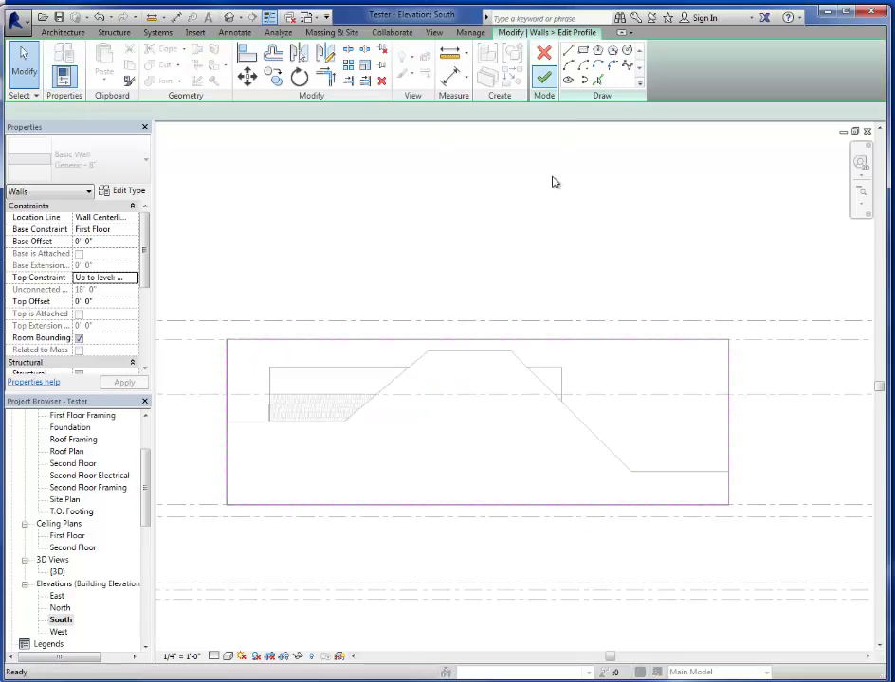
click(276, 505)
key(Escape)
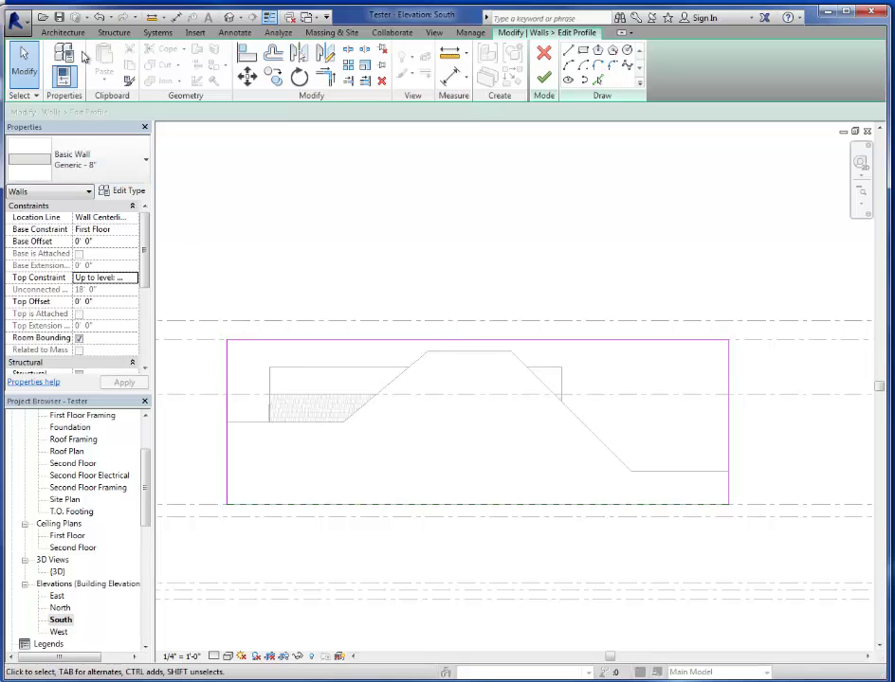
Trace the first wall's stepped top edge with connected profile lines from the left edge to the right edge.
click(570, 53)
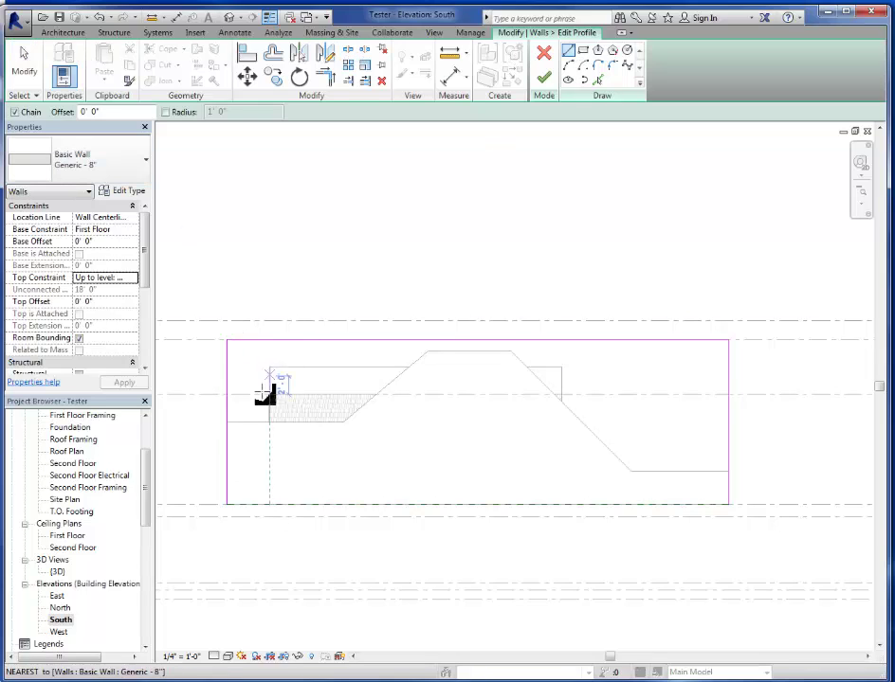
click(227, 422)
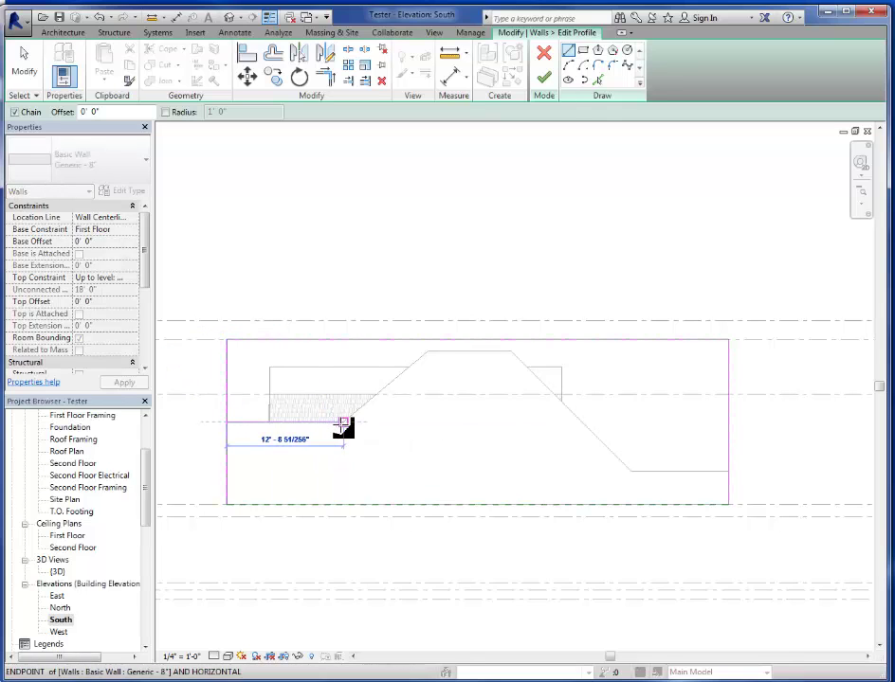
click(344, 423)
click(428, 353)
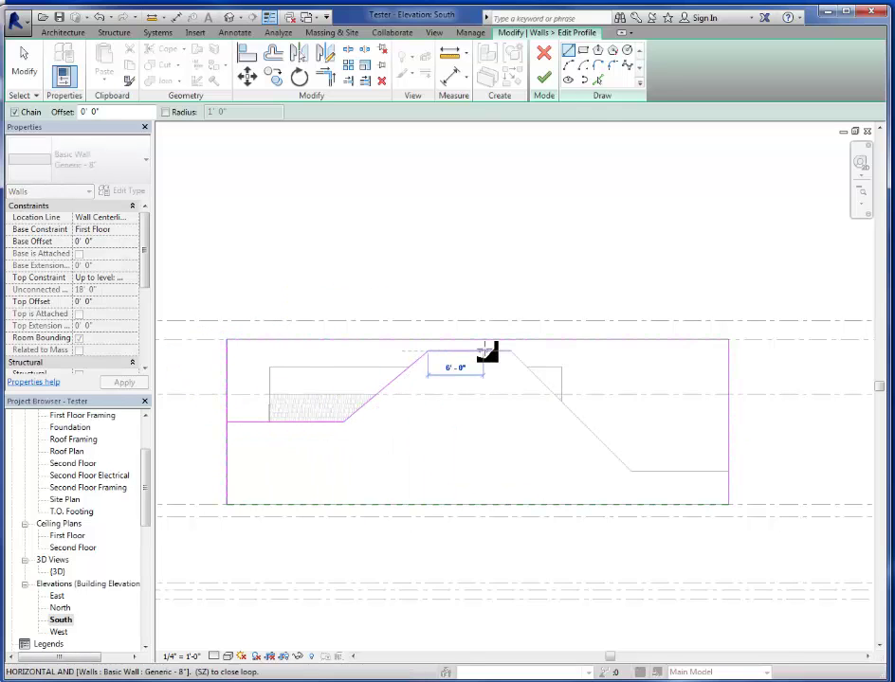
click(508, 353)
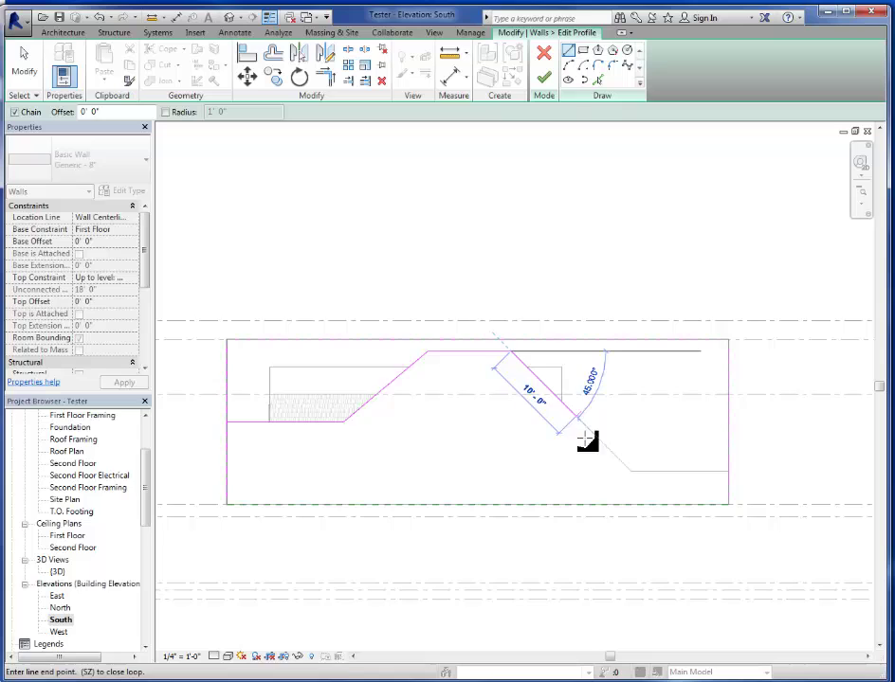
click(631, 471)
click(729, 472)
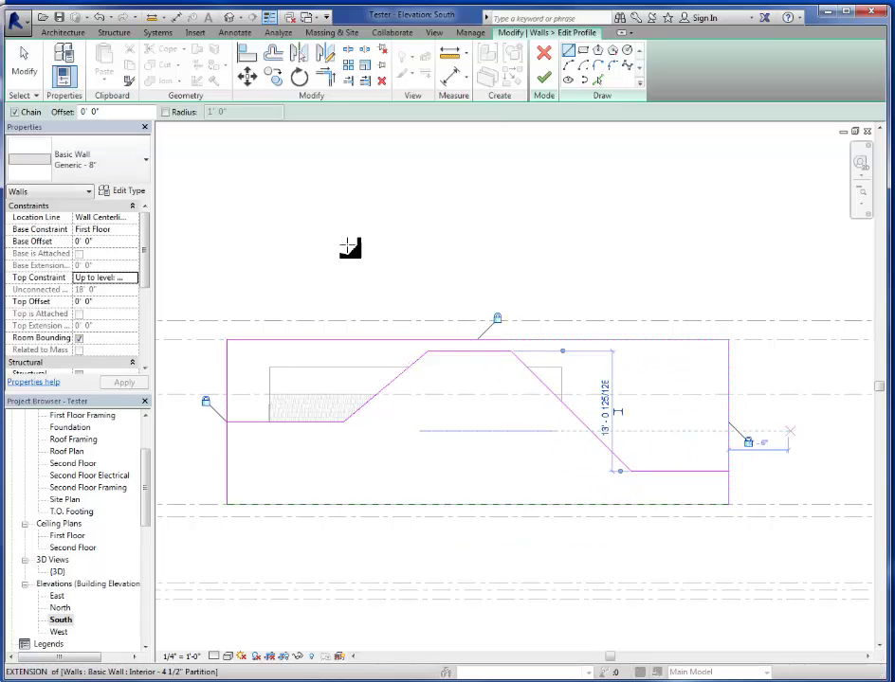
key(Escape)
key(Escape)
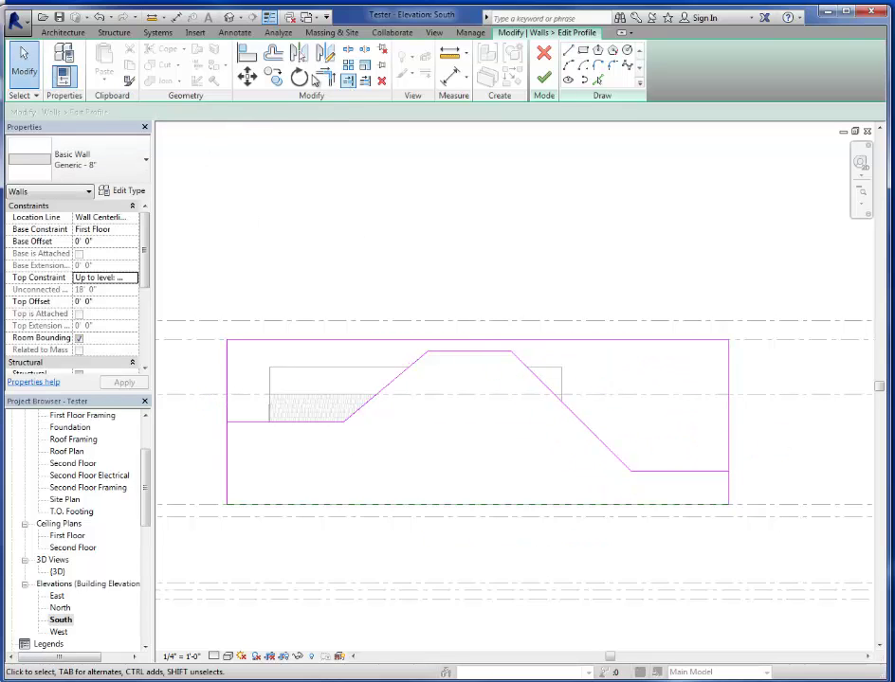
Trim the profile's left and right edges to the stepped line, keeping their upper parts.
click(325, 80)
click(228, 408)
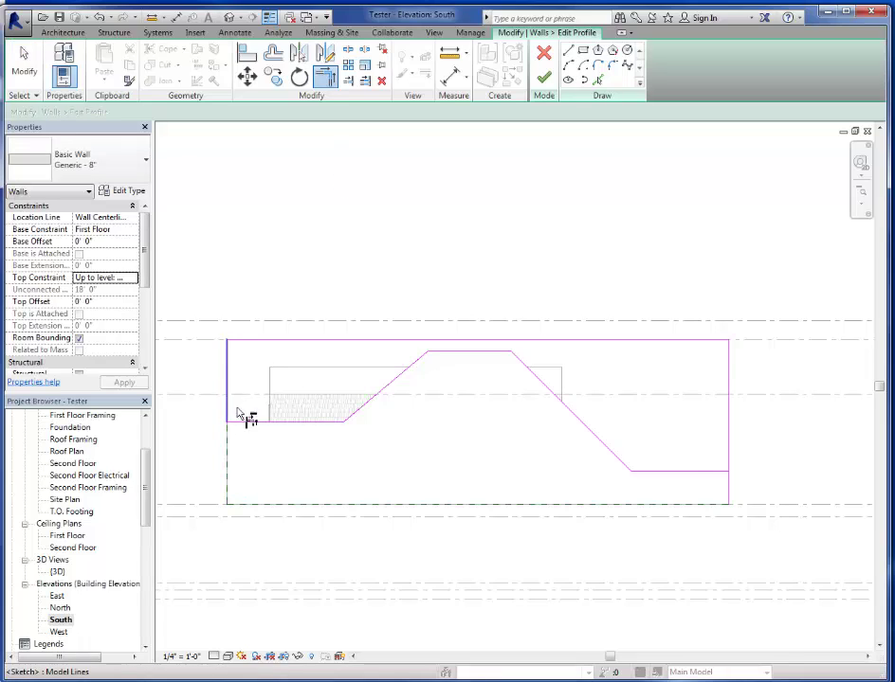
click(284, 422)
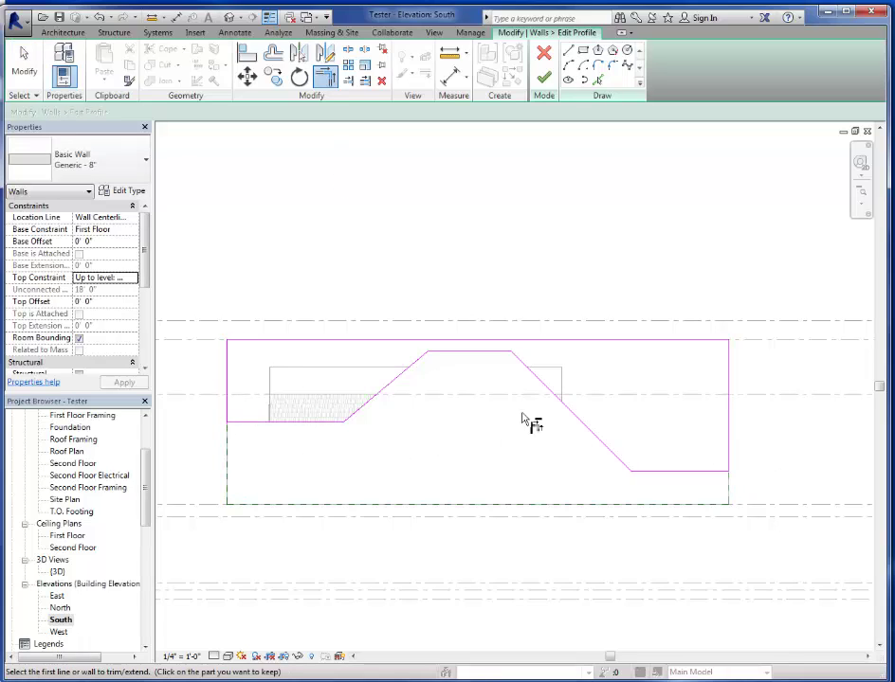
click(23, 59)
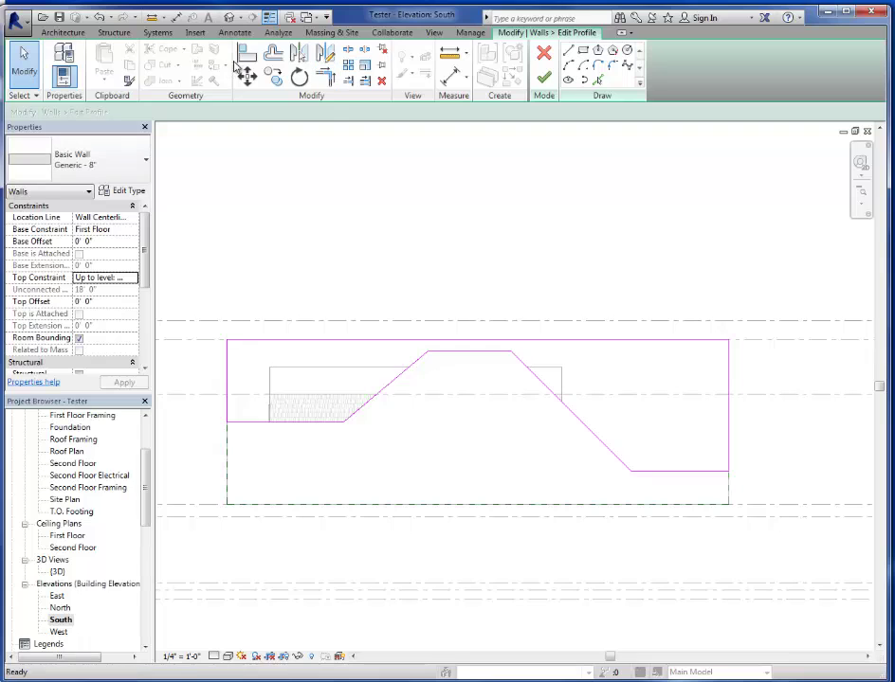
key(a)
key(l)
scroll(248, 431, up, 5)
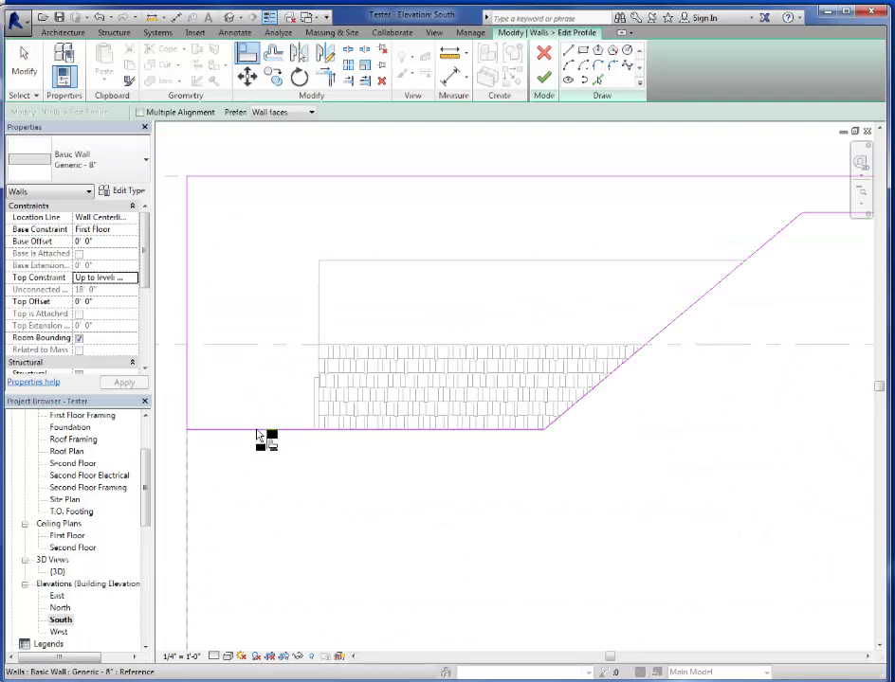
click(256, 431)
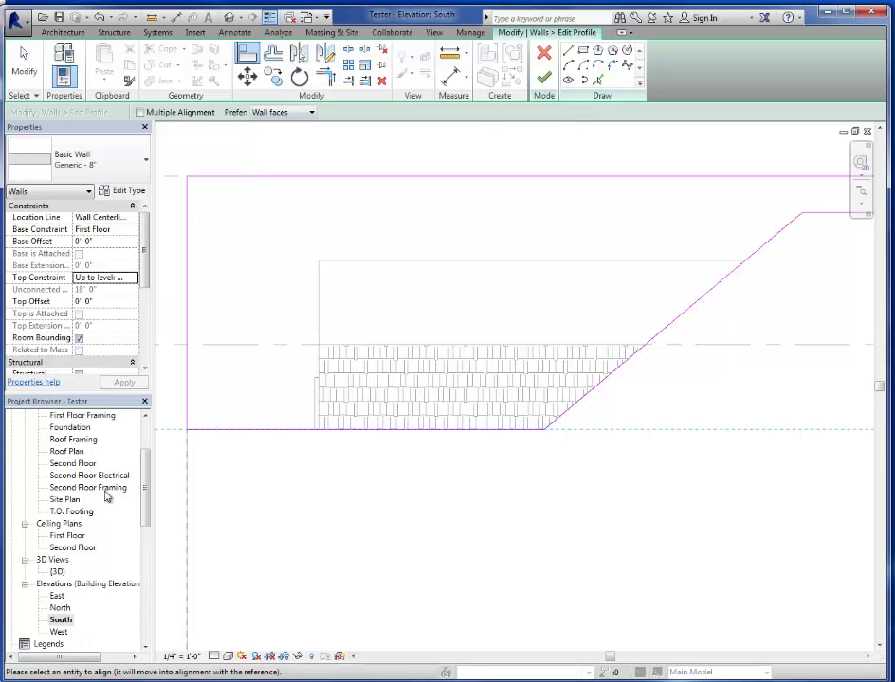
Open the {3D} view to see the second wall's profile lines along the first wall's stepped top.
double_click(57, 573)
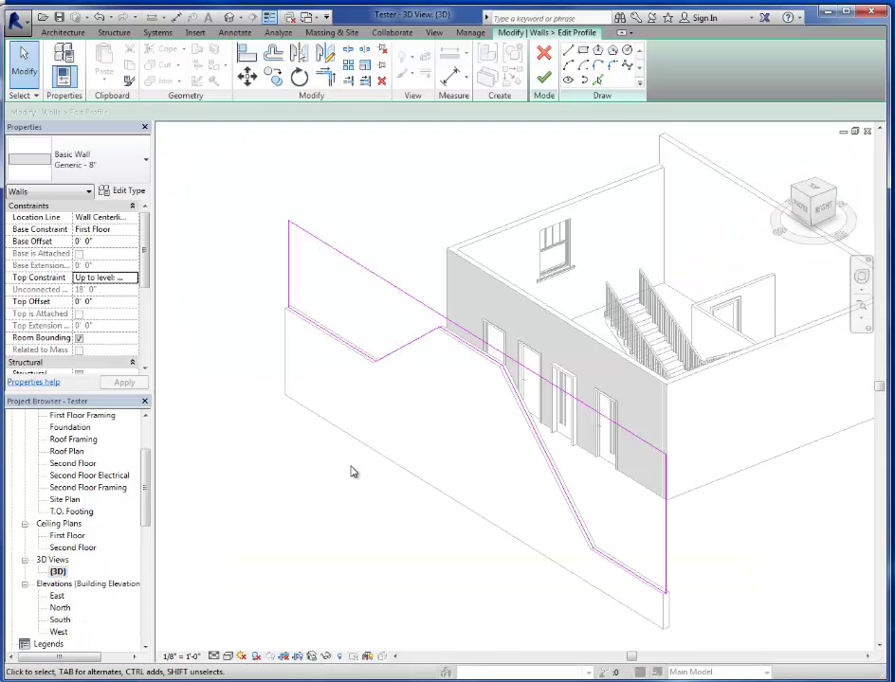
scroll(267, 349, up, 5)
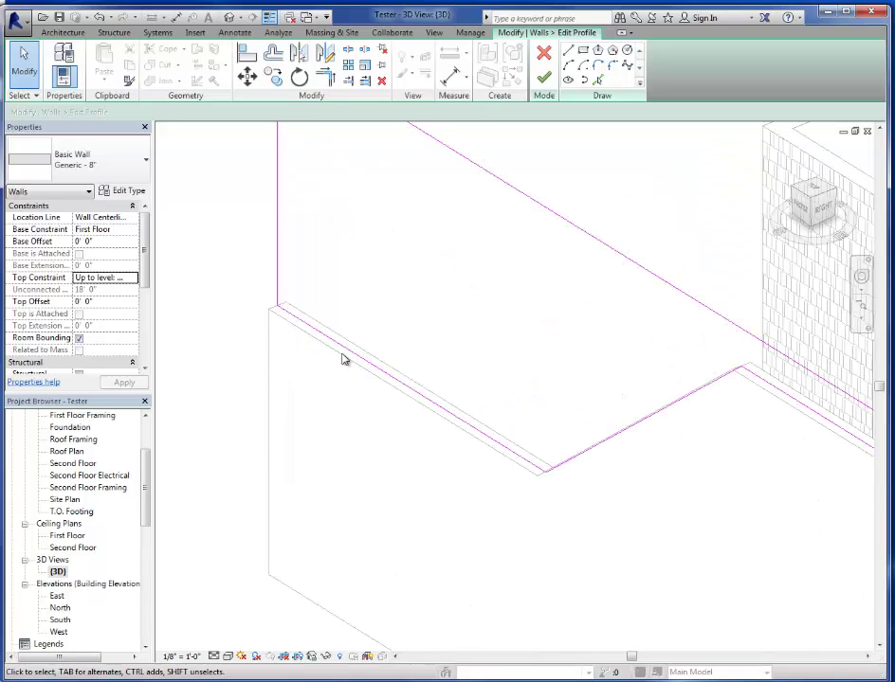
click(251, 56)
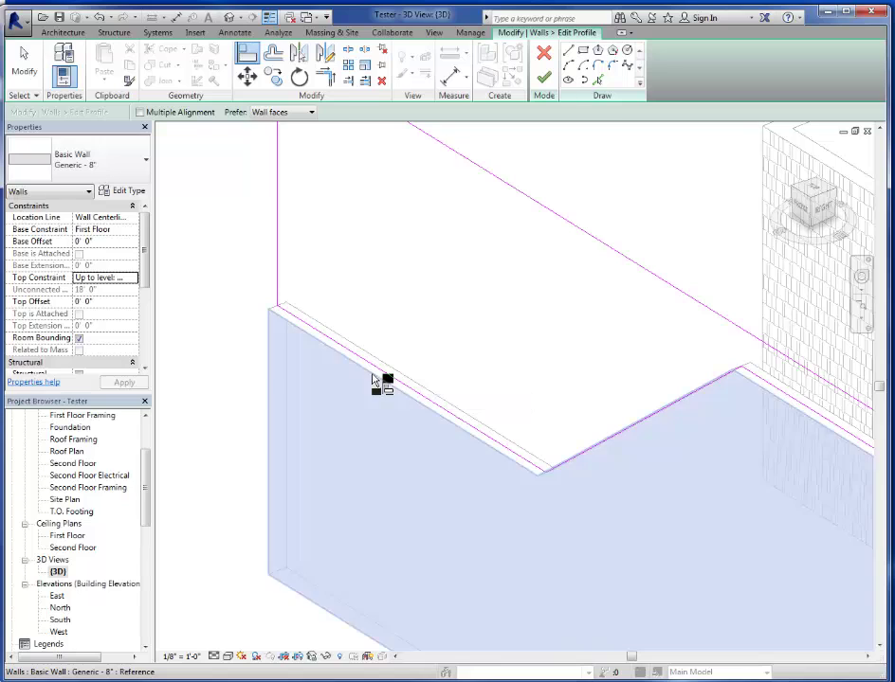
click(375, 380)
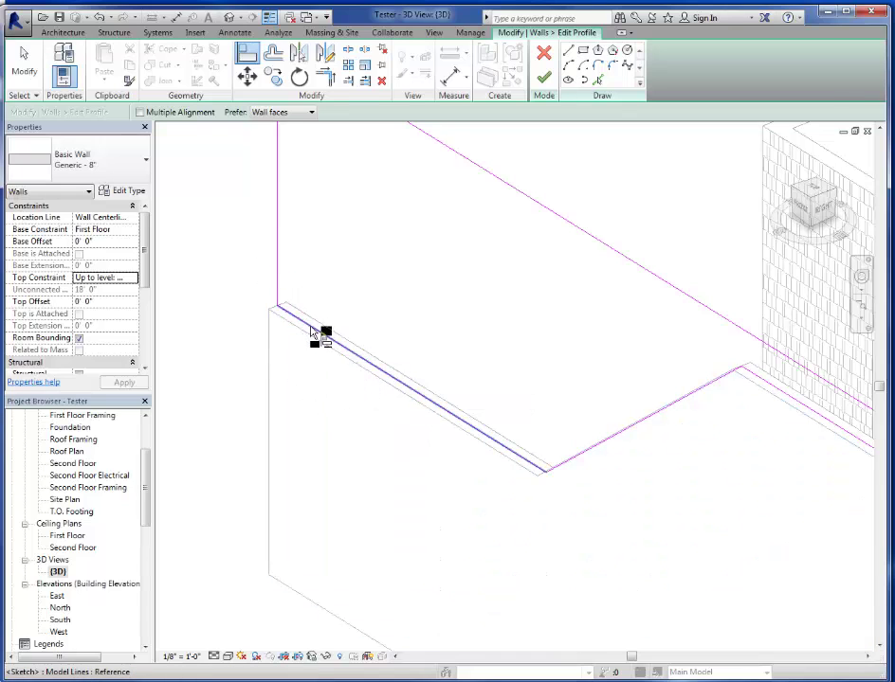
key(Escape)
Finish the second wall's profile edit, dismiss the warning and deselect the wall.
scroll(330, 229, down, 5)
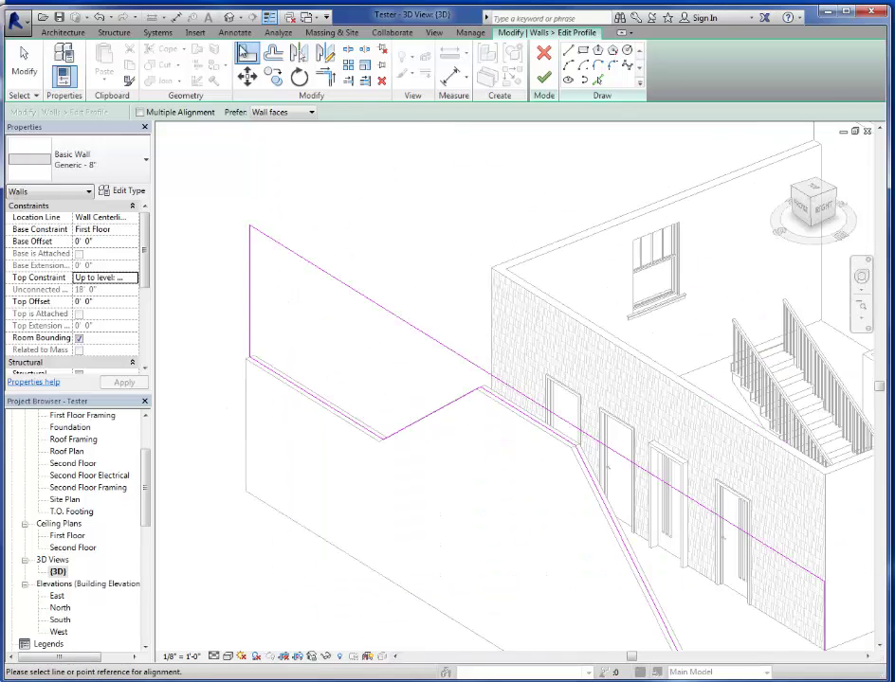
click(544, 79)
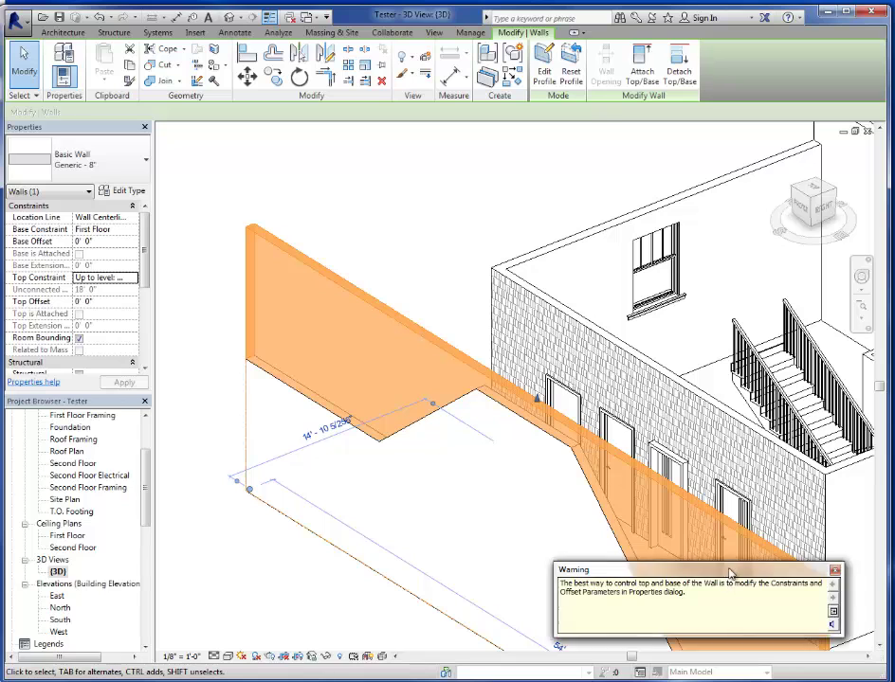
drag(728, 570, 668, 375)
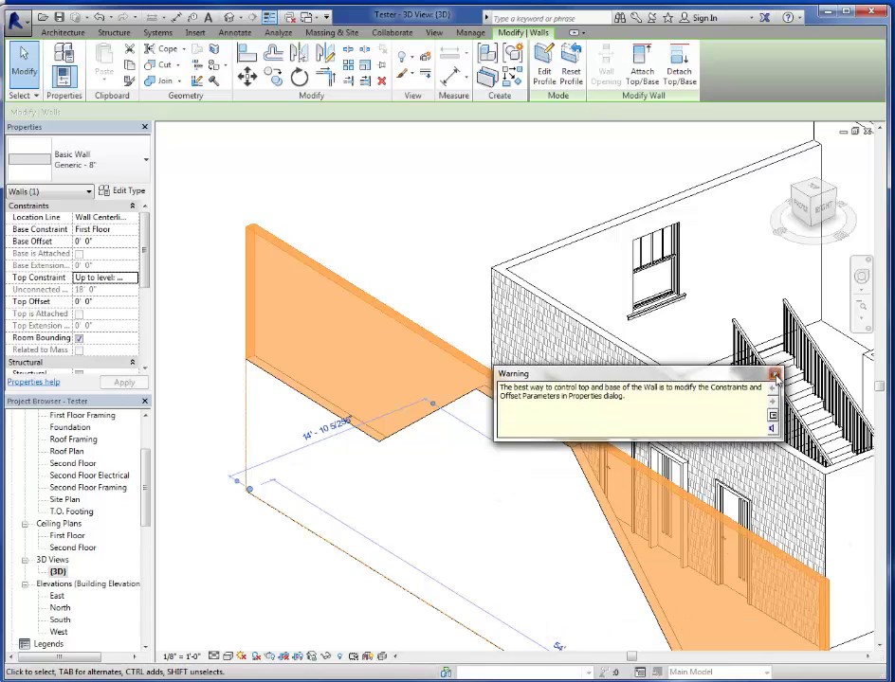
click(775, 376)
scroll(456, 491, down, 2)
click(305, 565)
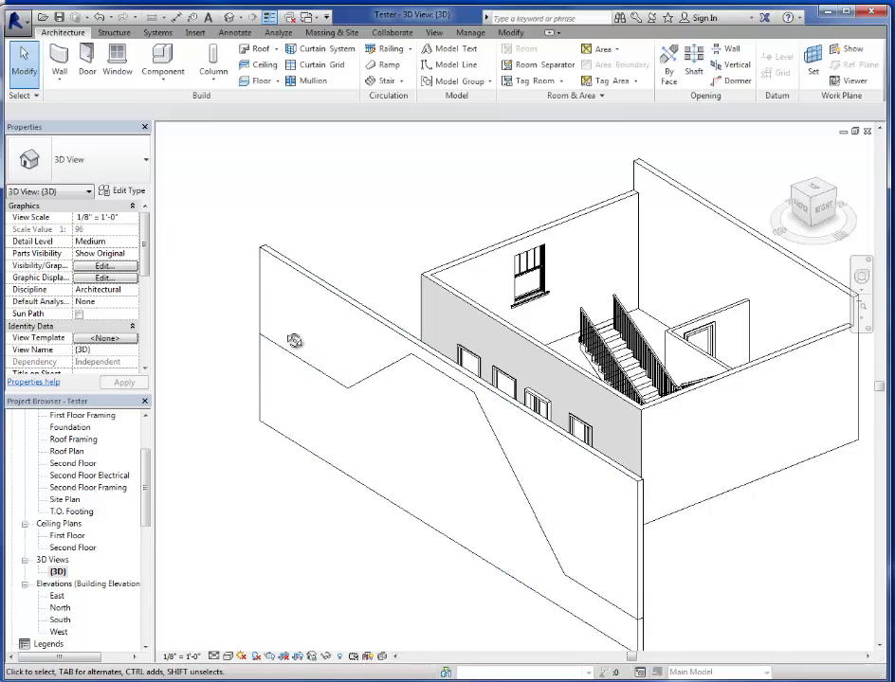
Change the lower stepped wall's type to Curtain Wall and deselect it.
shift+middle_drag(295, 341, 313, 305)
click(349, 310)
click(352, 499)
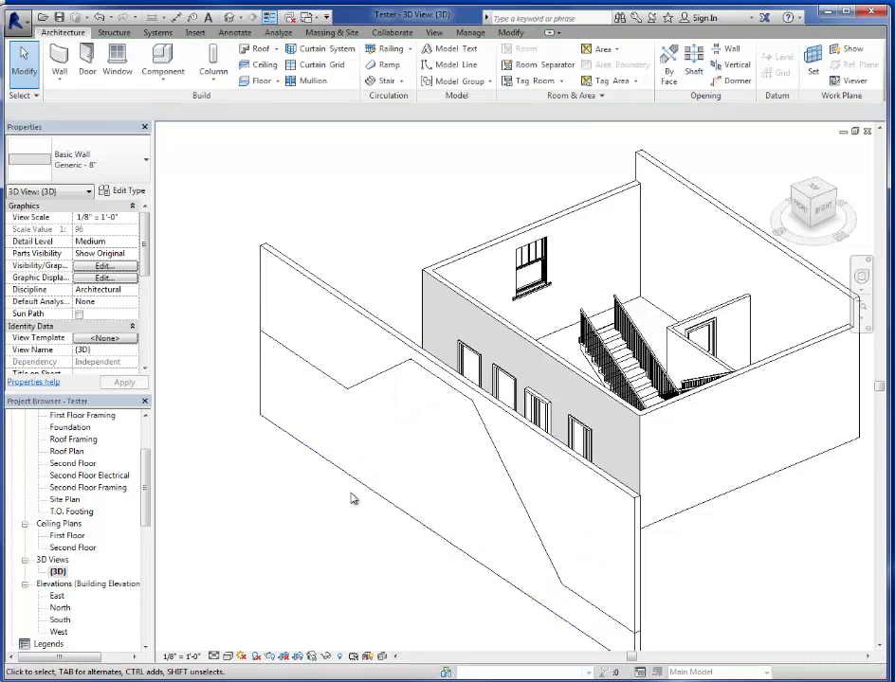
click(382, 491)
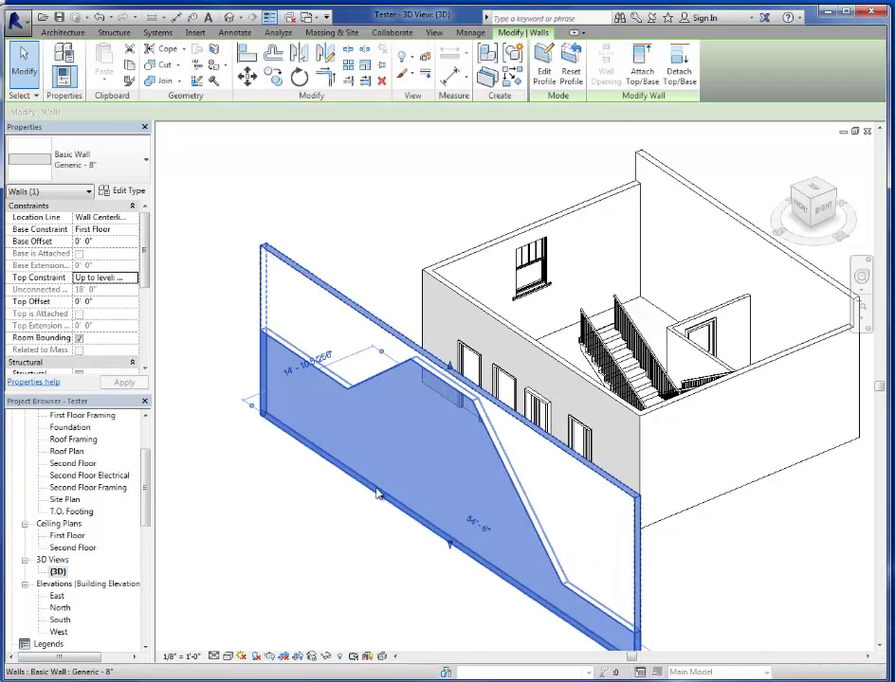
click(147, 153)
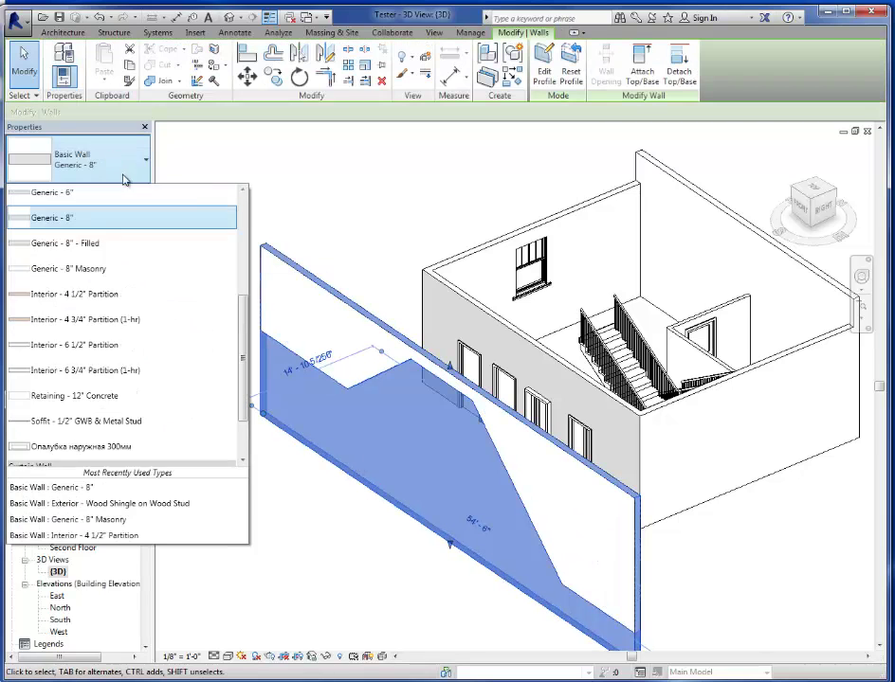
drag(243, 376, 239, 414)
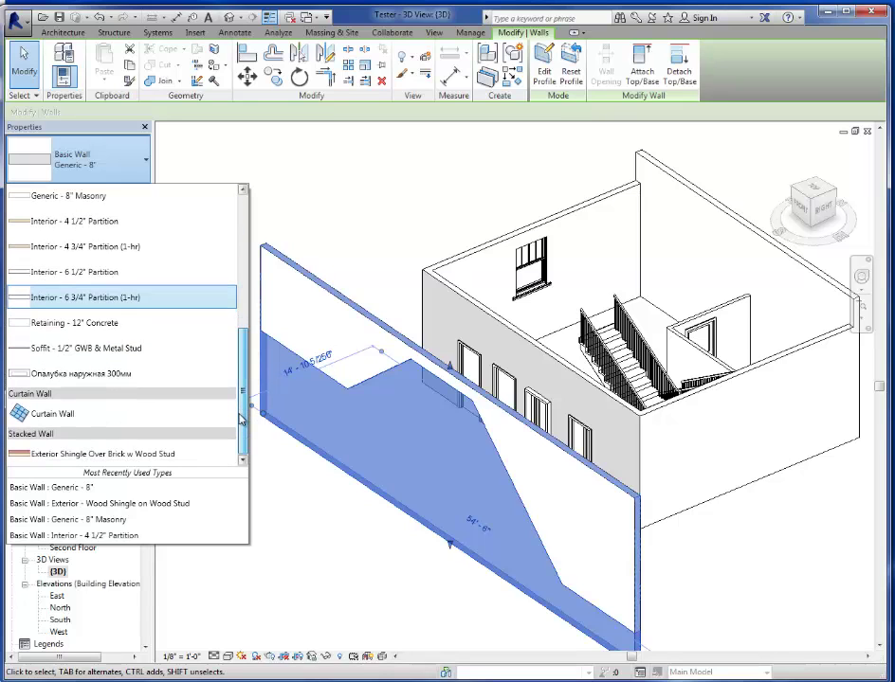
click(40, 414)
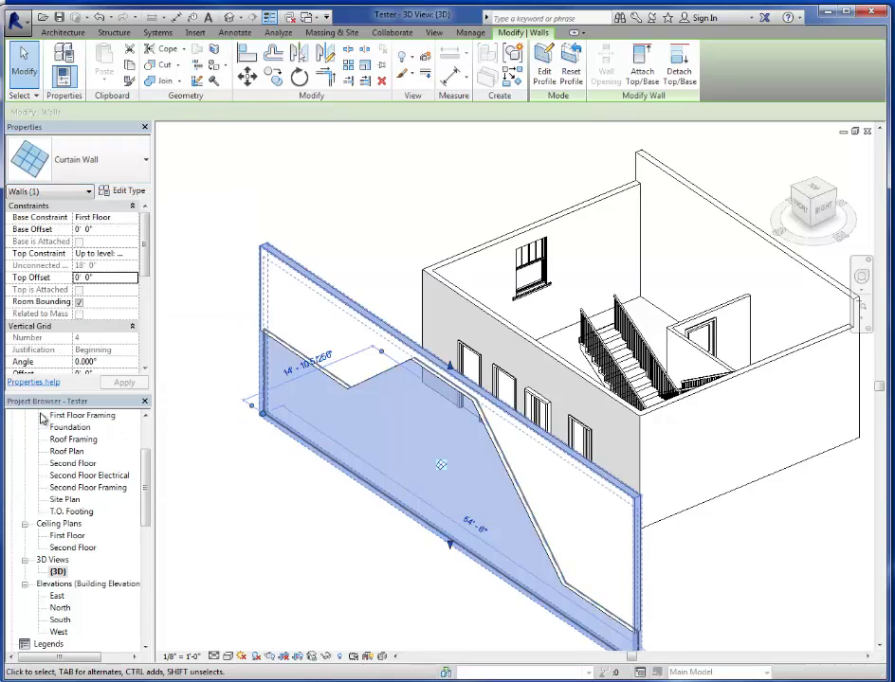
click(293, 501)
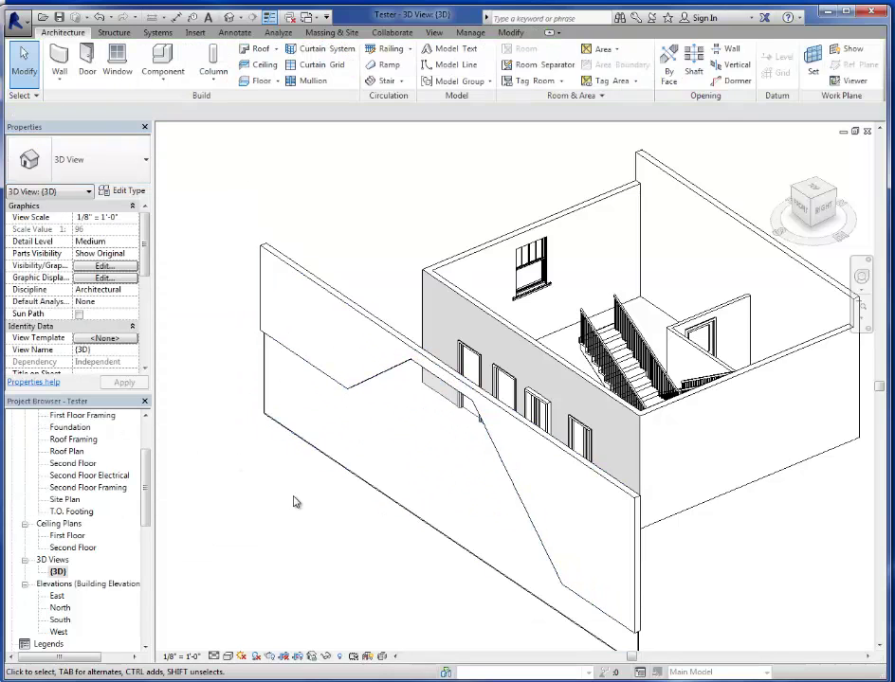
Change the upper wall's type to Exterior - Brick on Wood Stud and deselect it.
click(333, 304)
click(121, 163)
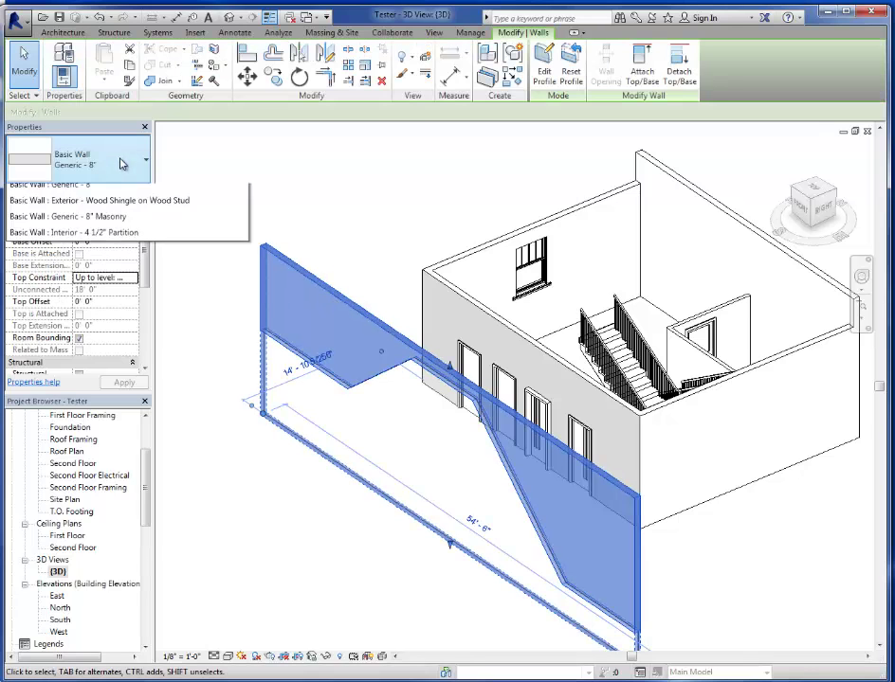
drag(243, 328, 243, 249)
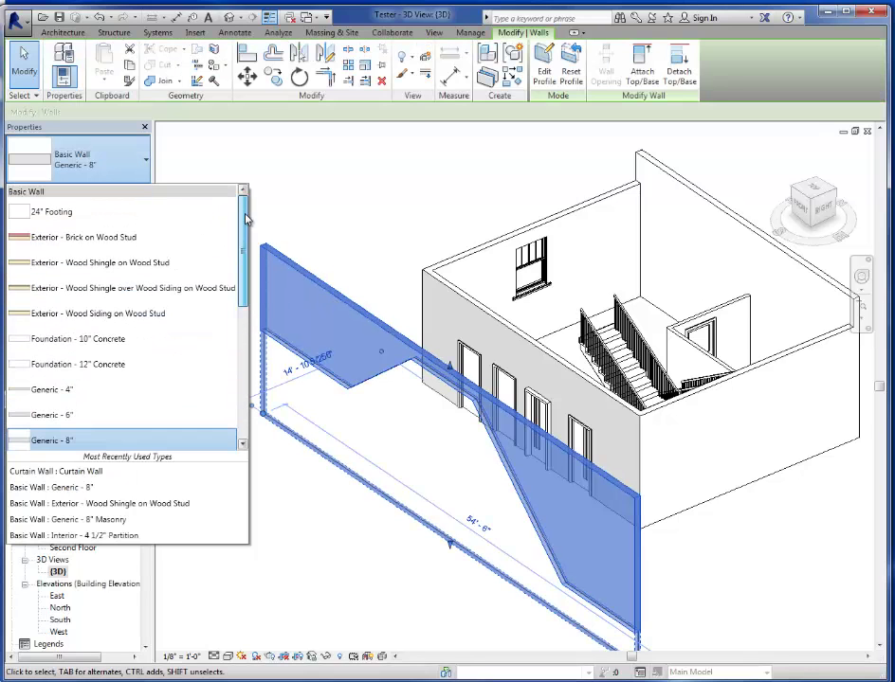
click(98, 239)
click(207, 415)
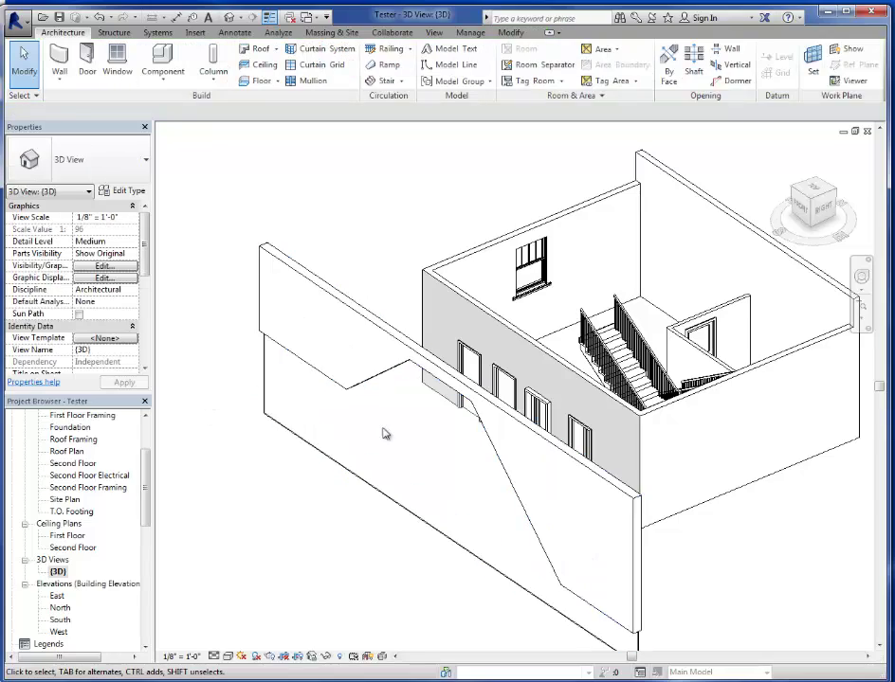
Examine the stepped joint between the upper brick wall and the lower curtain wall from several angles and distances.
shift+middle_drag(321, 462, 276, 458)
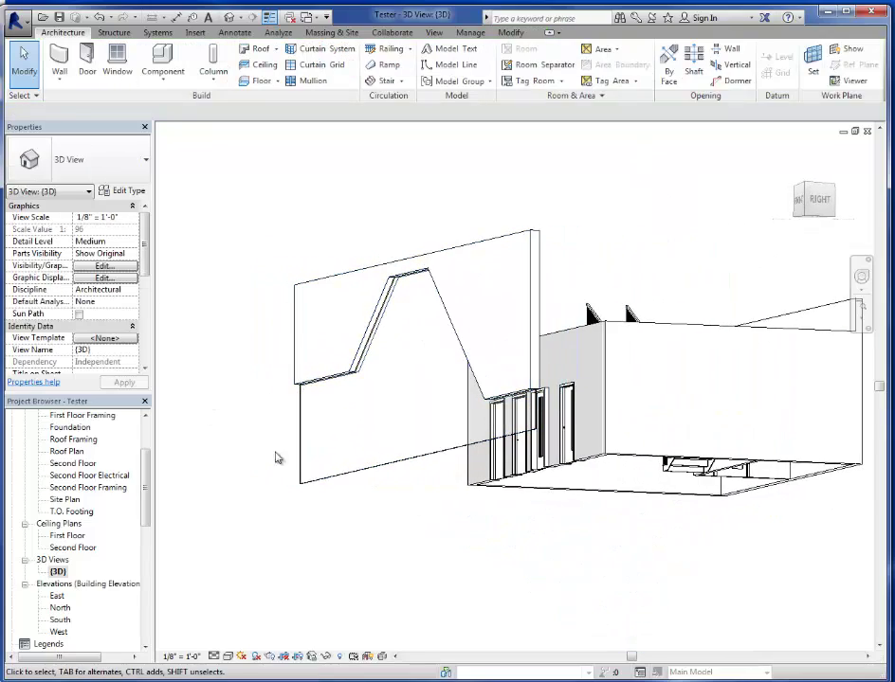
scroll(398, 353, up, 5)
scroll(399, 397, down, 3)
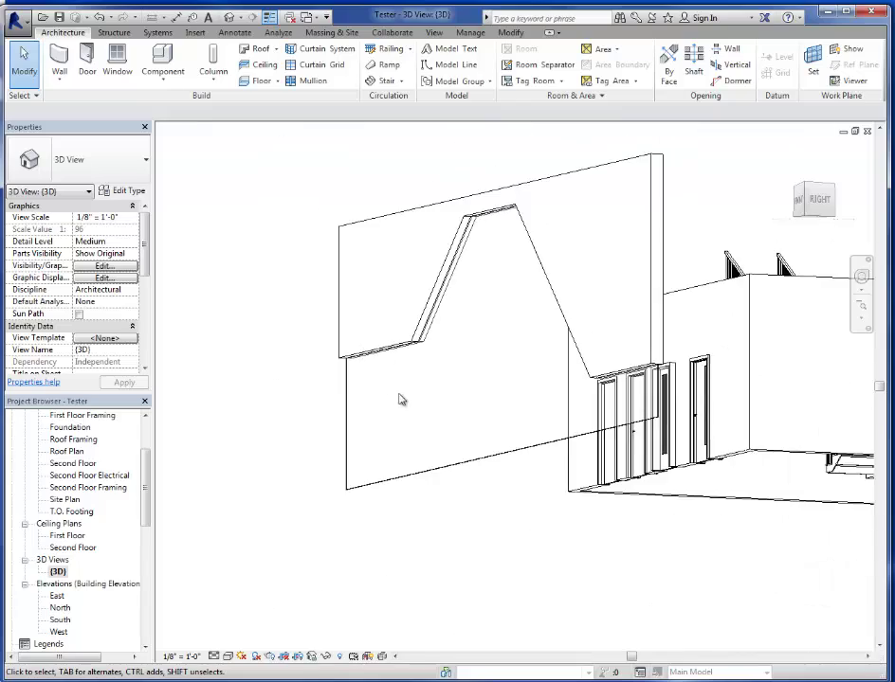
shift+middle_drag(416, 391, 485, 505)
scroll(331, 406, down, 2)
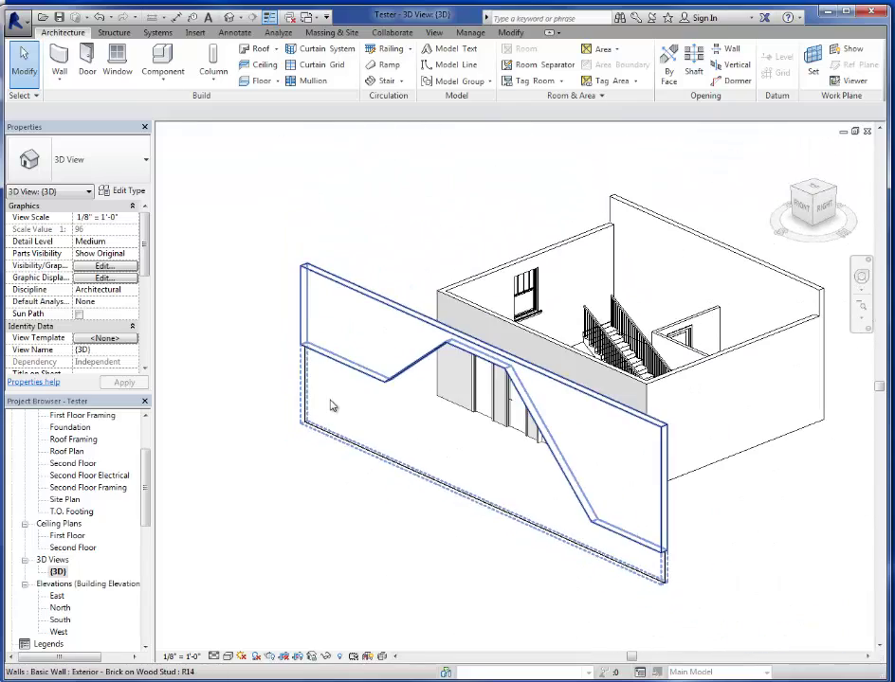
scroll(503, 495, up, 3)
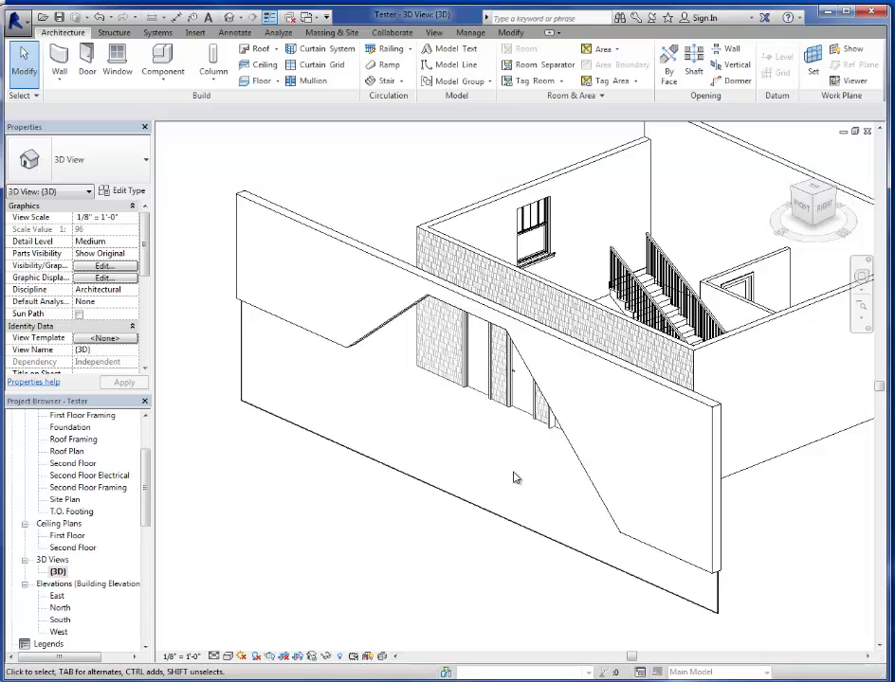
middle_drag(475, 343, 463, 371)
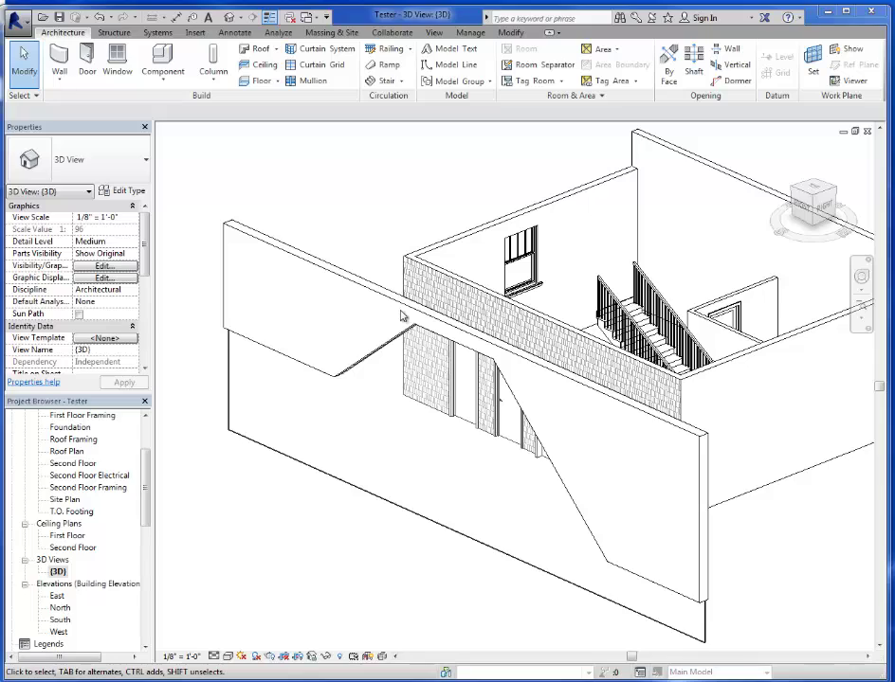
shift+middle_drag(365, 335, 500, 337)
scroll(568, 516, down, 3)
shift+middle_drag(568, 516, 445, 483)
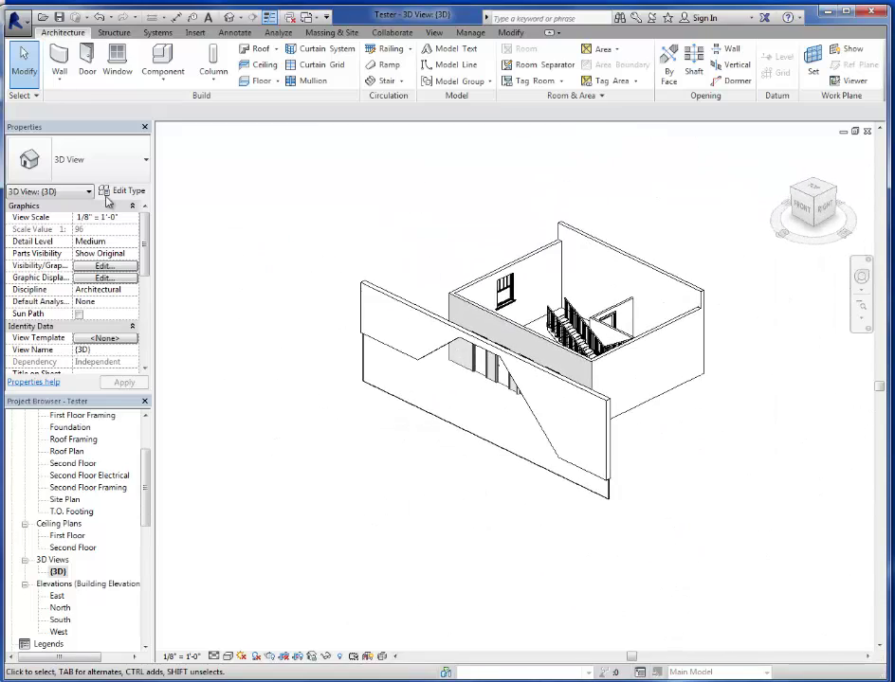
Draw a Generic - 8" wall about 30'-6" long in the empty area in front of the two stepped walls.
click(59, 59)
click(207, 385)
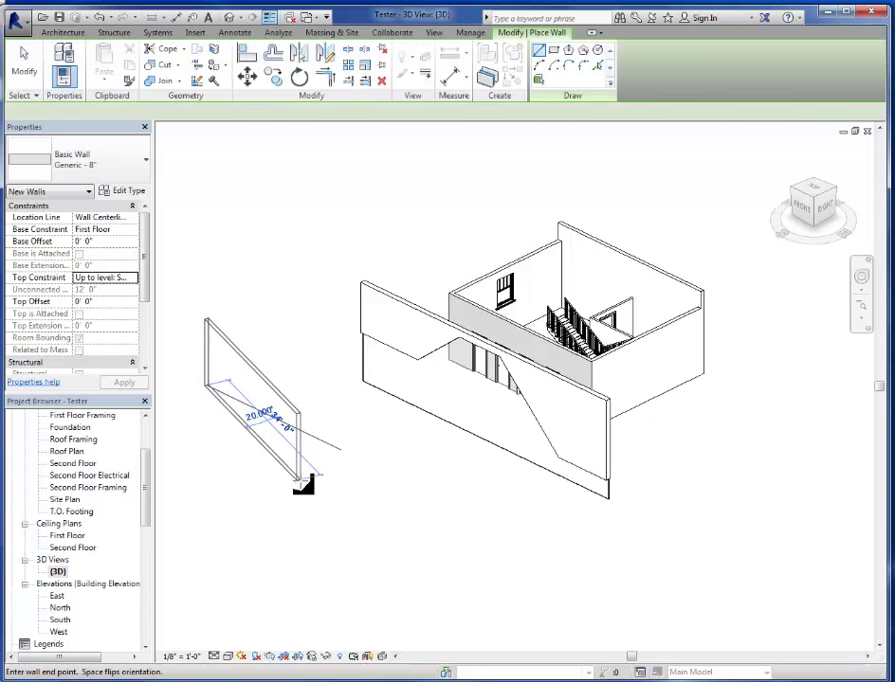
click(343, 500)
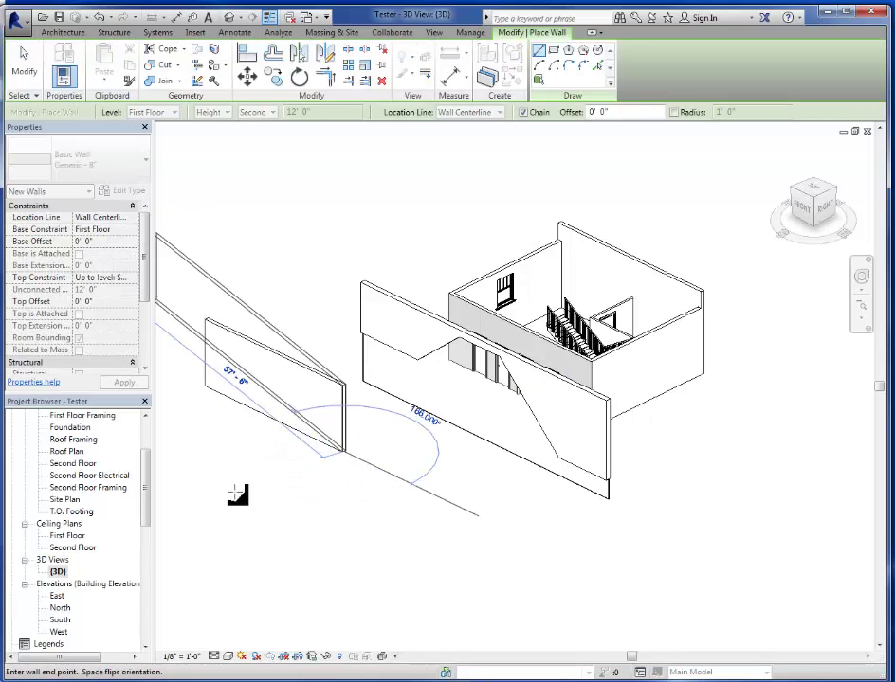
click(24, 58)
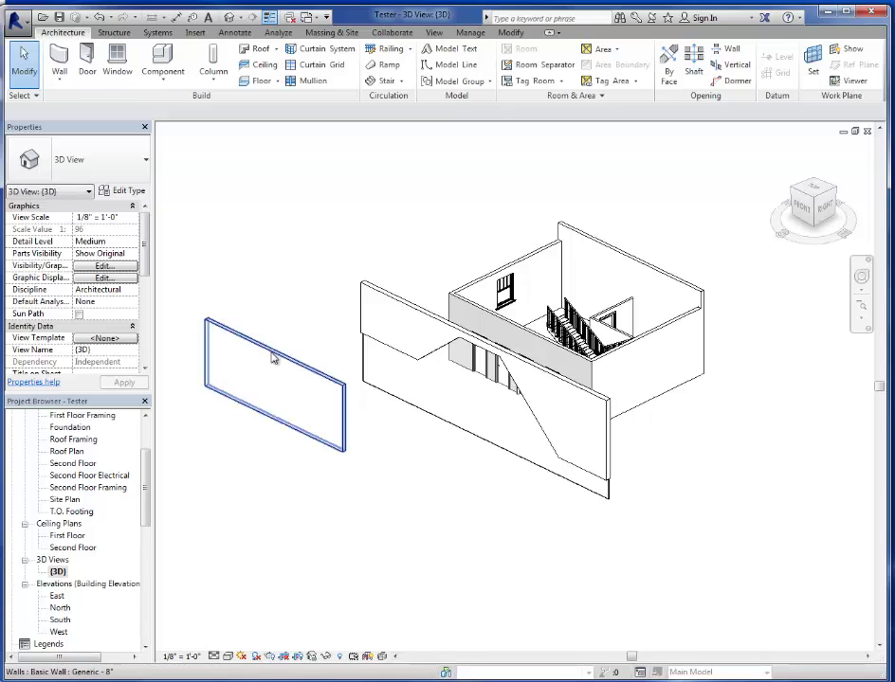
Open the new wall's type properties and switch its family to System Family: Stacked Wall.
click(274, 356)
click(134, 172)
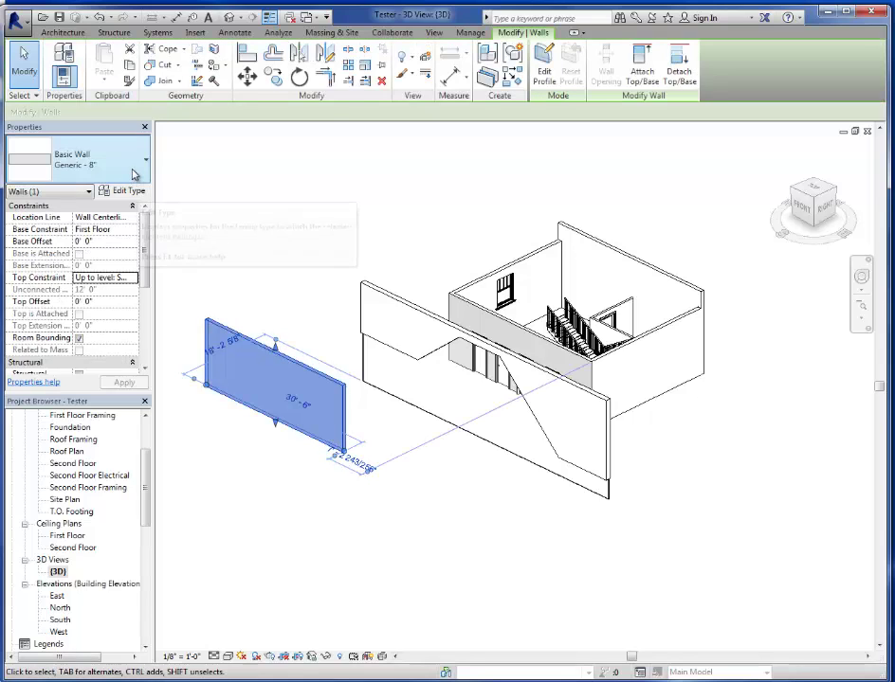
click(134, 173)
click(121, 190)
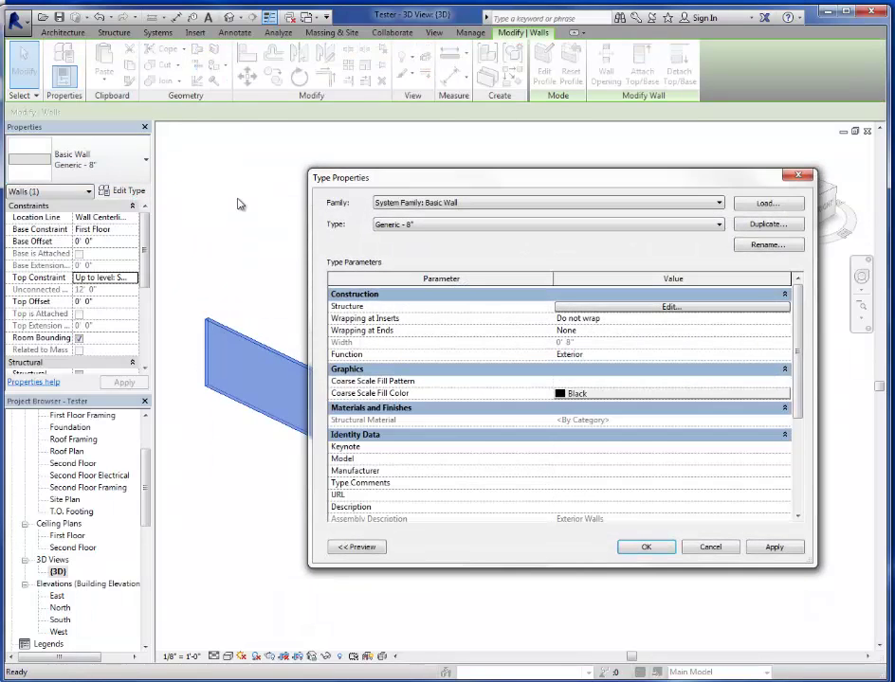
click(493, 205)
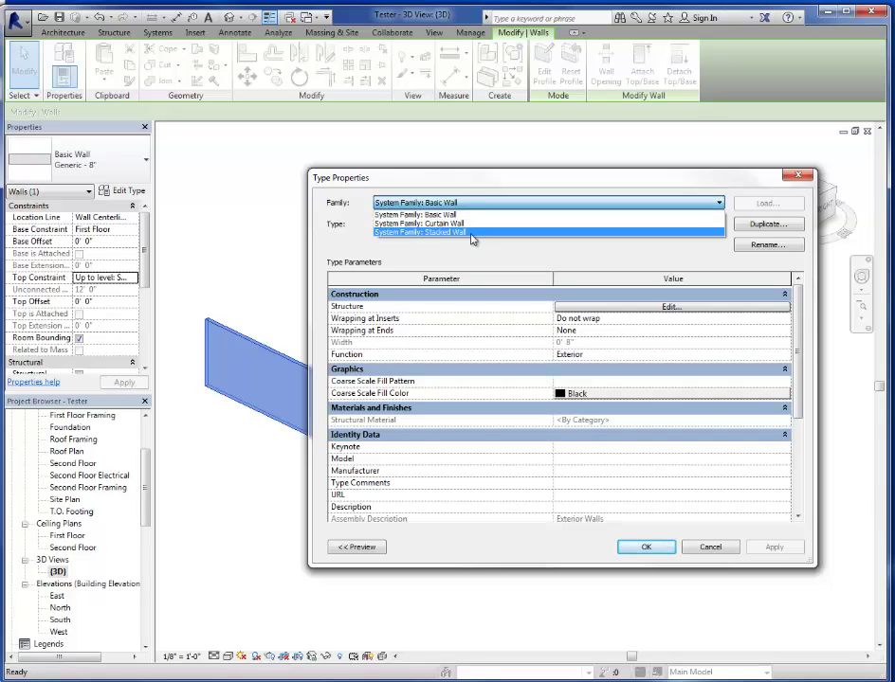
click(471, 234)
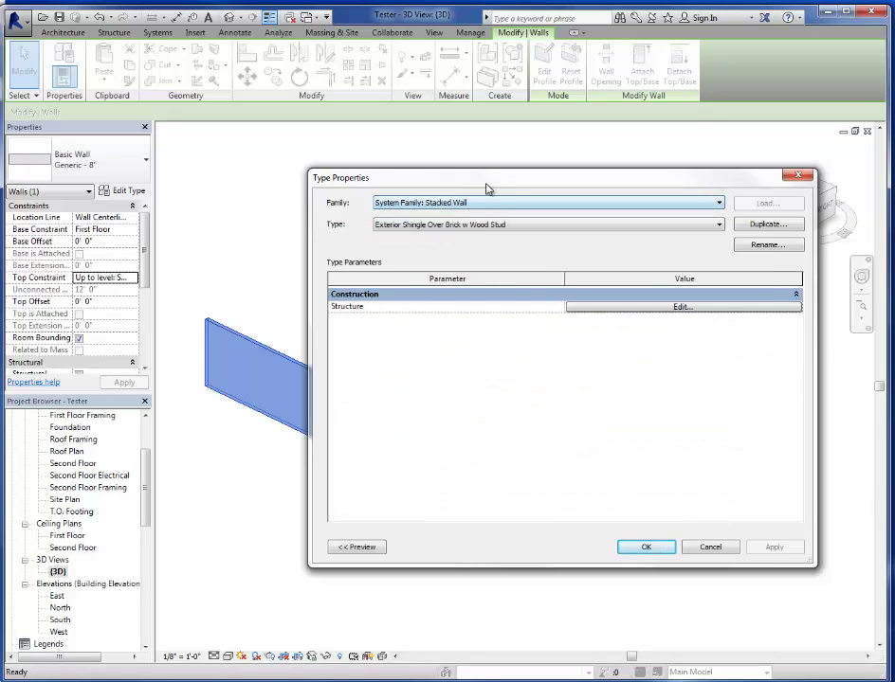
Duplicate the Exterior Shingle Over Brick w Wood Stud stacked wall type under the name Exterior Stack DH.
drag(488, 180, 565, 163)
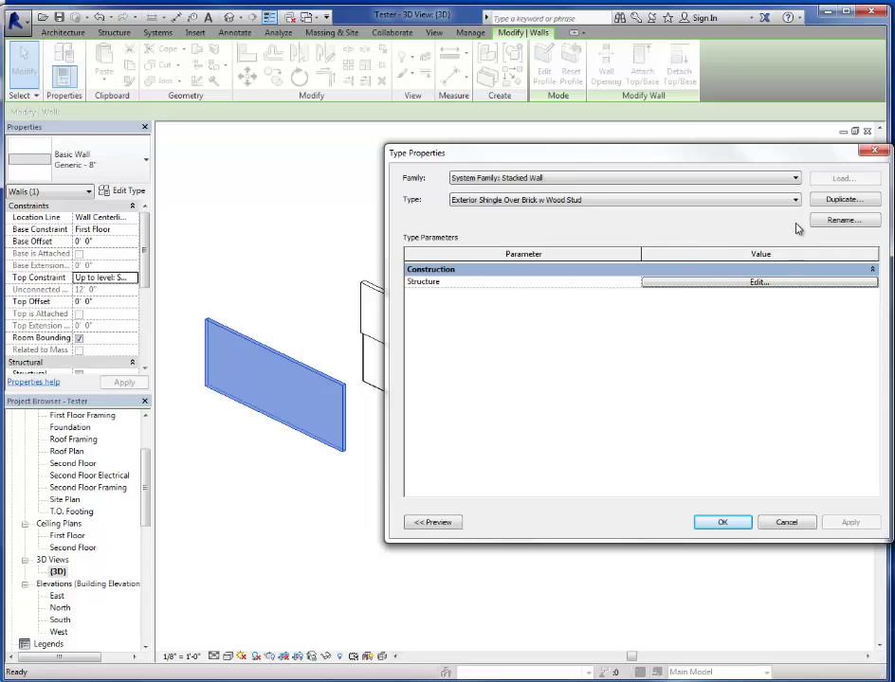
click(843, 201)
click(685, 334)
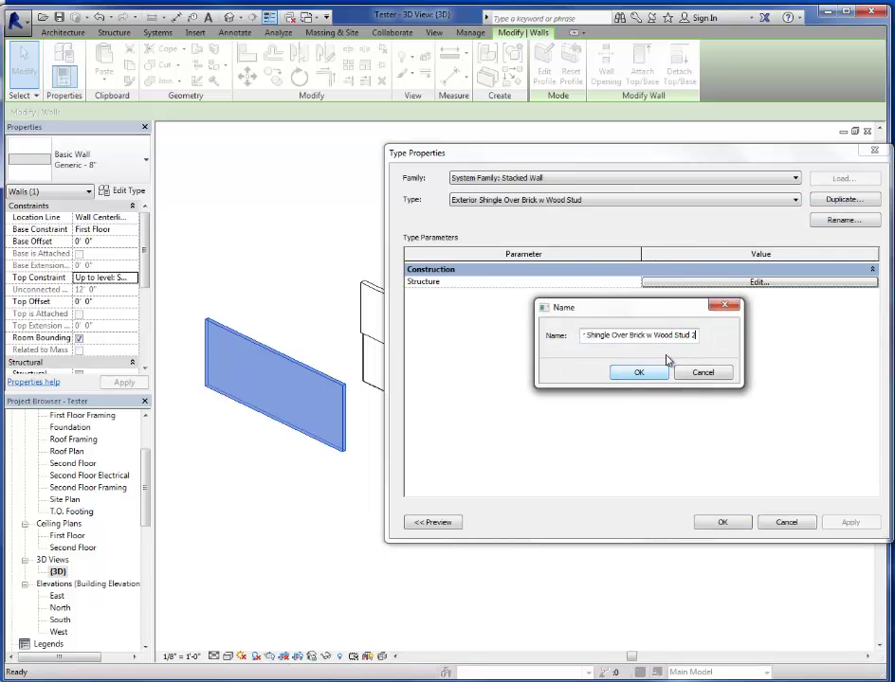
key(BackSpace)
key(BackSpace)
key(BackSpace)
key(BackSpace)
key(BackSpace)
key(BackSpace)
key(BackSpace)
key(BackSpace)
key(BackSpace)
key(BackSpace)
key(BackSpace)
key(BackSpace)
key(BackSpace)
key(BackSpace)
key(BackSpace)
key(BackSpace)
key(BackSpace)
key(BackSpace)
key(BackSpace)
key(BackSpace)
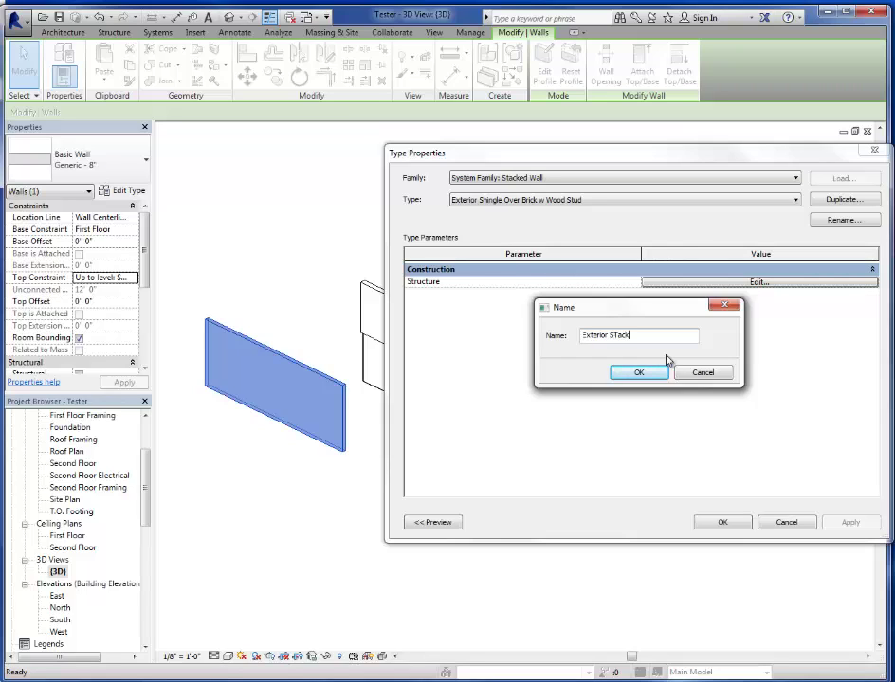
key(BackSpace)
key(BackSpace)
key(BackSpace)
key(BackSpace)
text(tack)
click(637, 372)
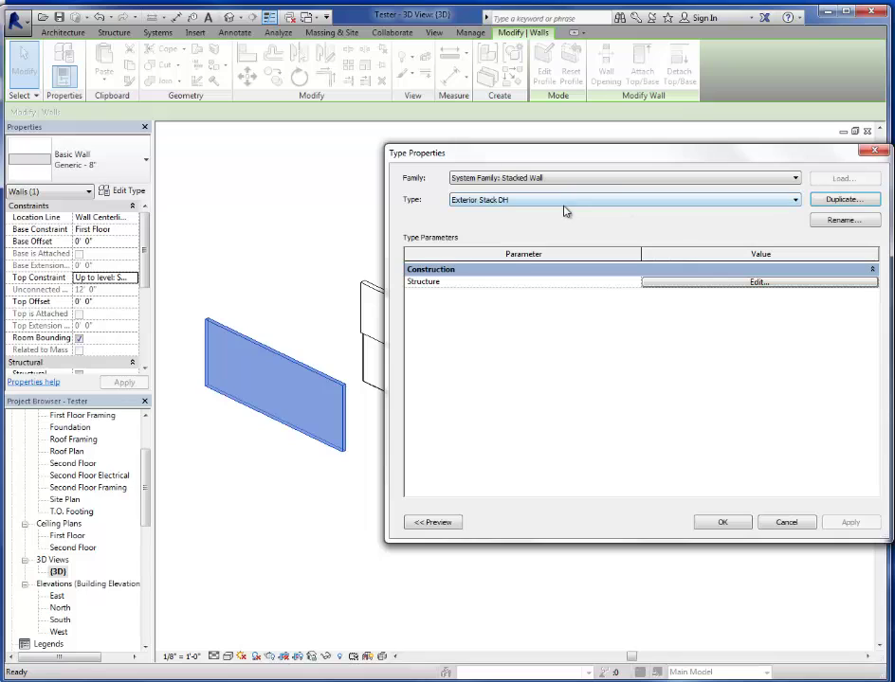
Add another 7'-0" Exterior - Brick on Wood Stud wall to the new type's structure and place it above the wood shingle wall.
click(681, 283)
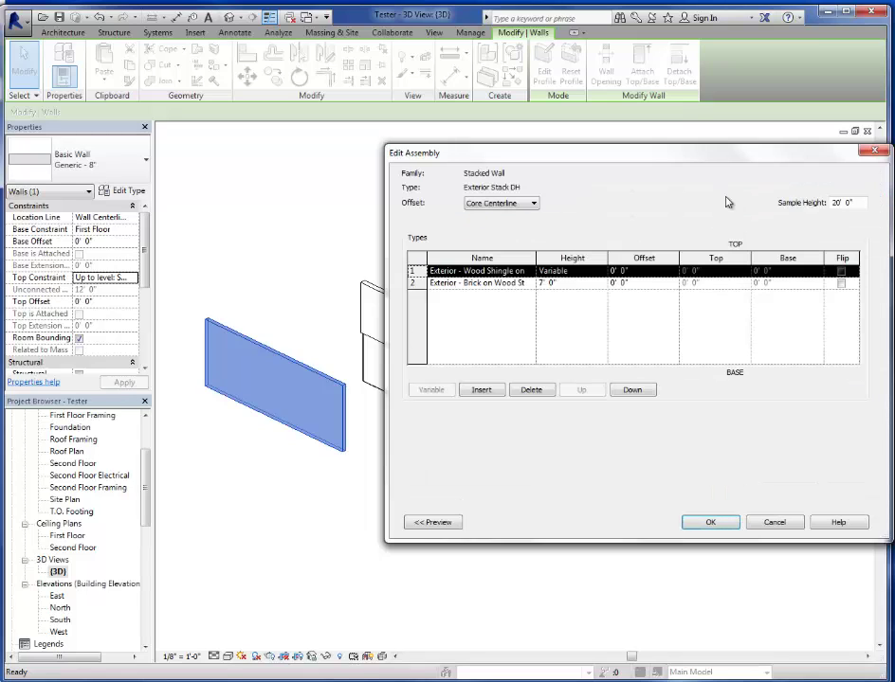
click(503, 284)
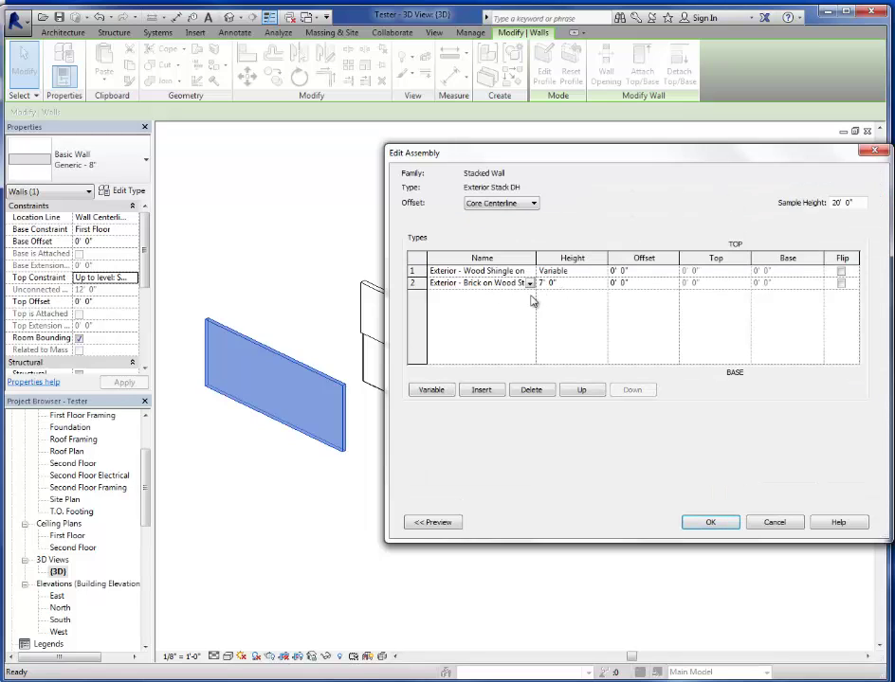
click(565, 283)
click(510, 272)
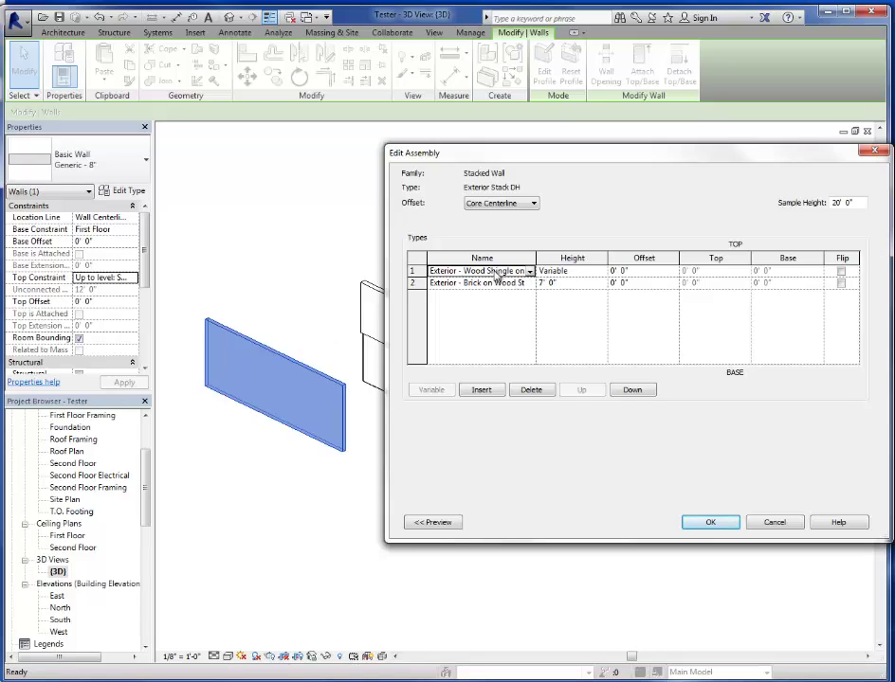
click(587, 283)
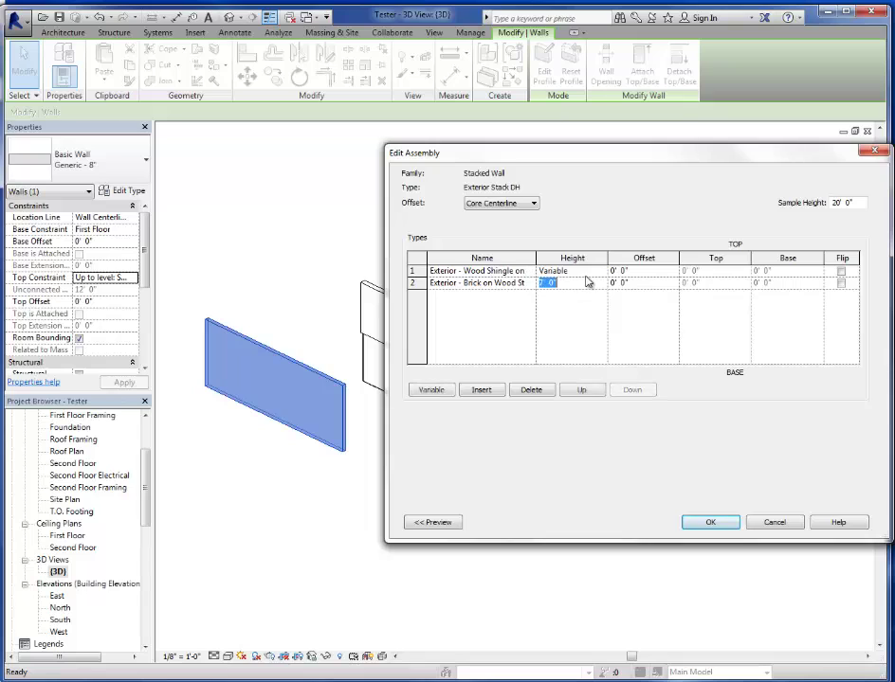
click(483, 389)
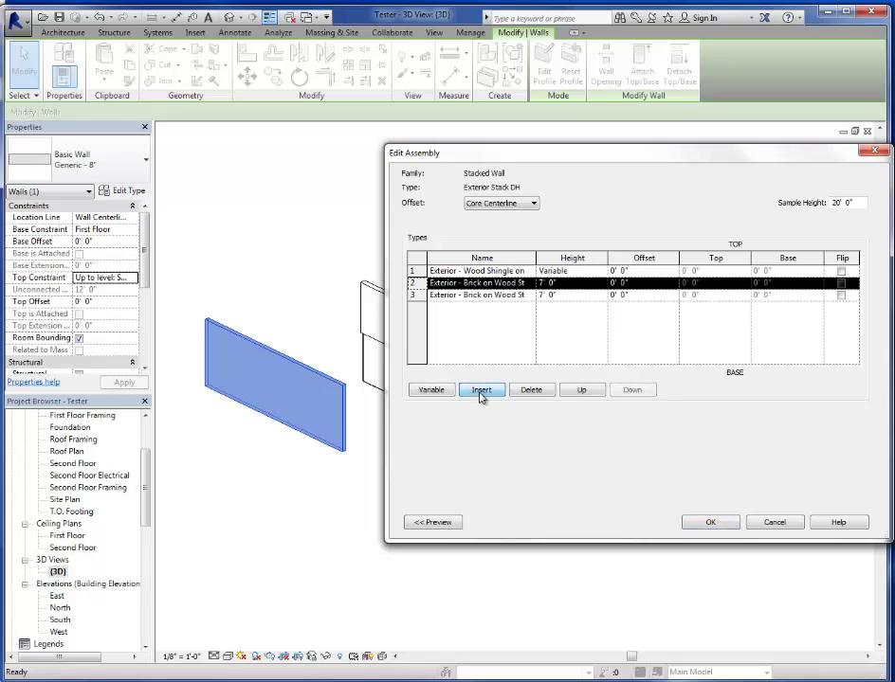
click(524, 283)
click(550, 284)
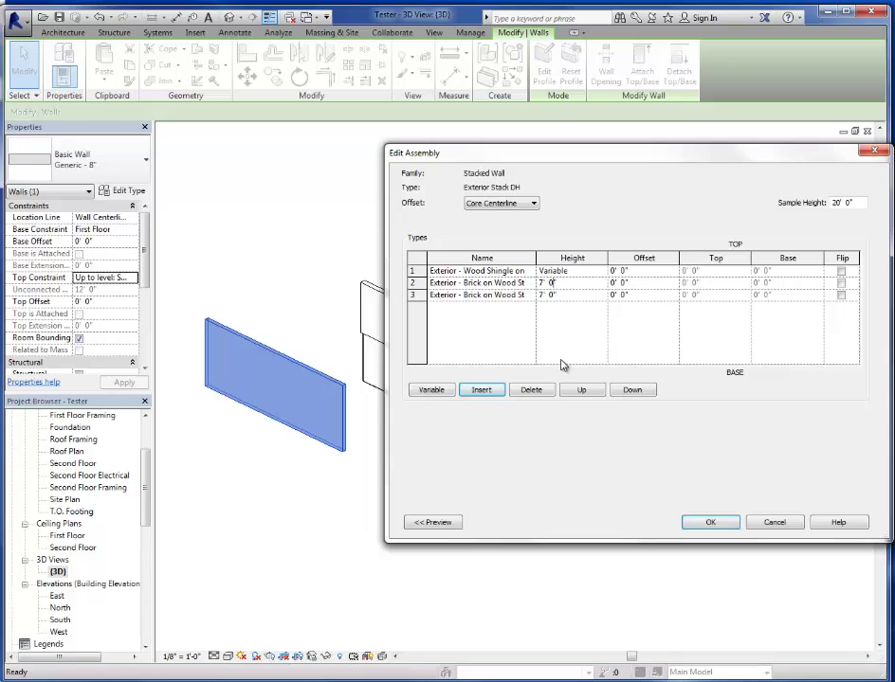
click(578, 390)
click(496, 276)
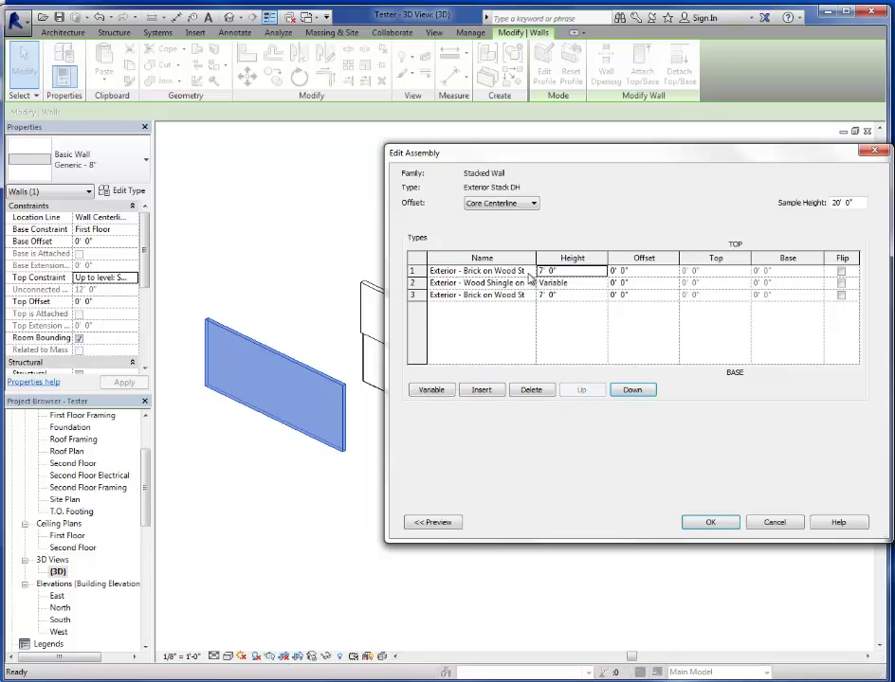
click(530, 272)
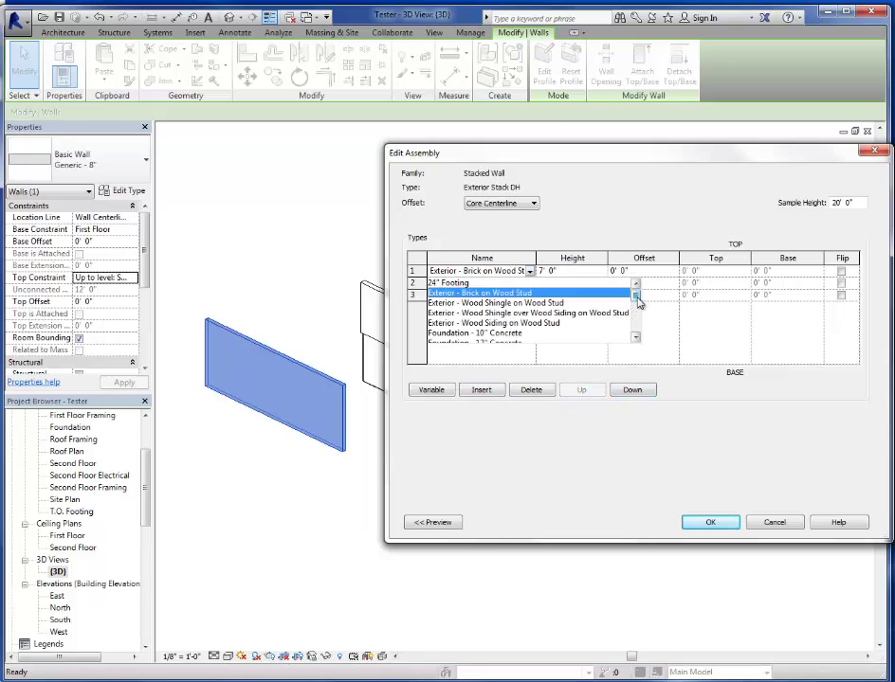
mouse_move(635, 296)
mouse_down()
mouse_move(635, 329)
mouse_move(635, 295)
mouse_up()
click(517, 296)
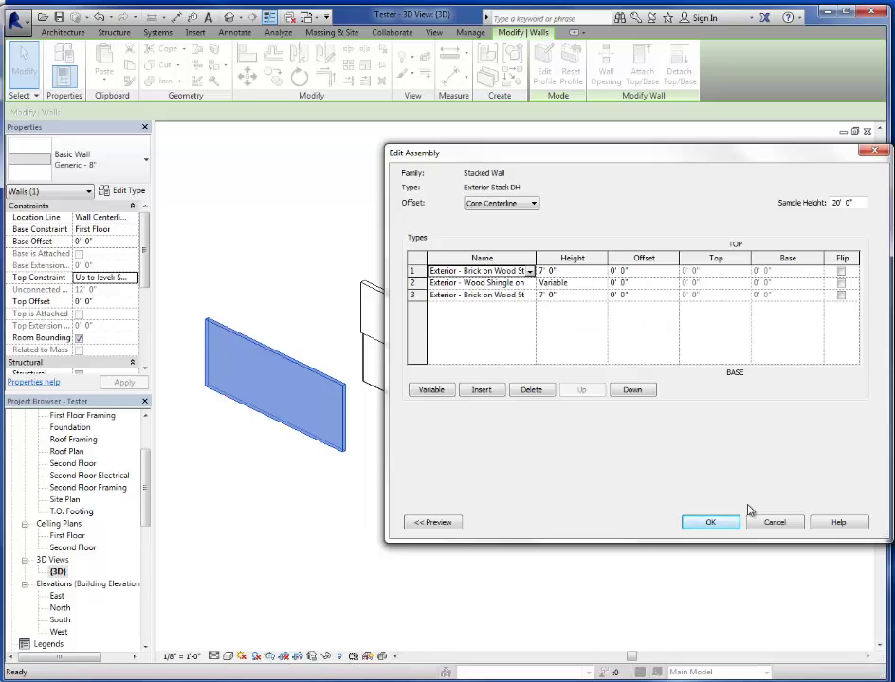
Preview the assembly in section, accept the structure and try to apply the stacked type to the wall.
click(446, 523)
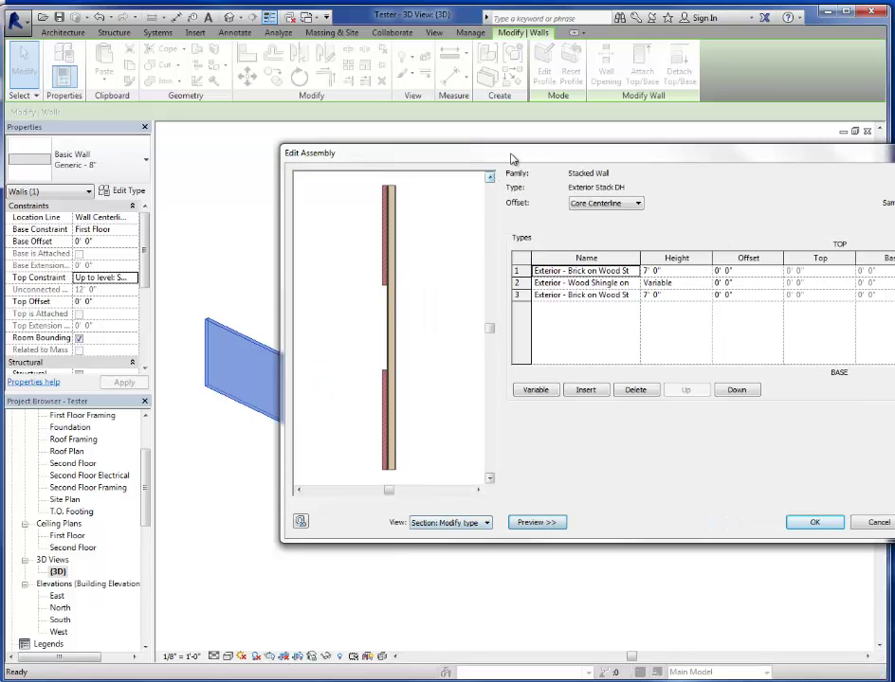
drag(512, 157, 370, 158)
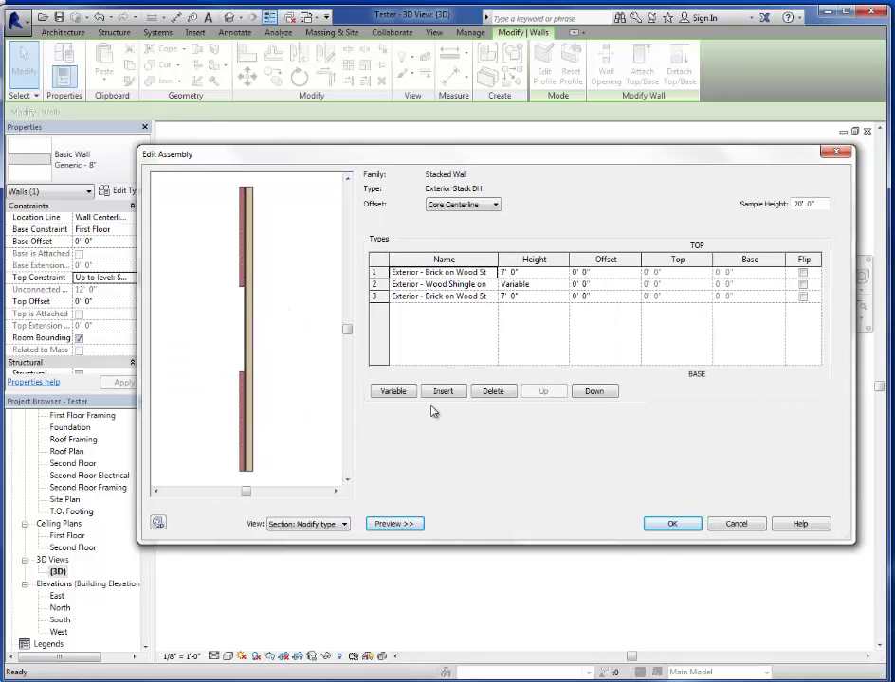
click(672, 524)
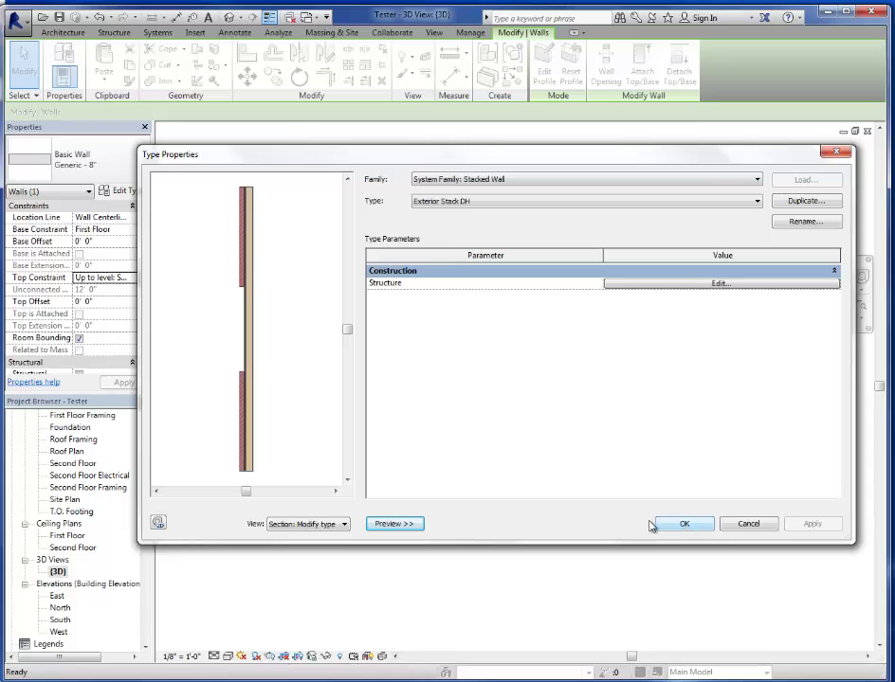
click(684, 524)
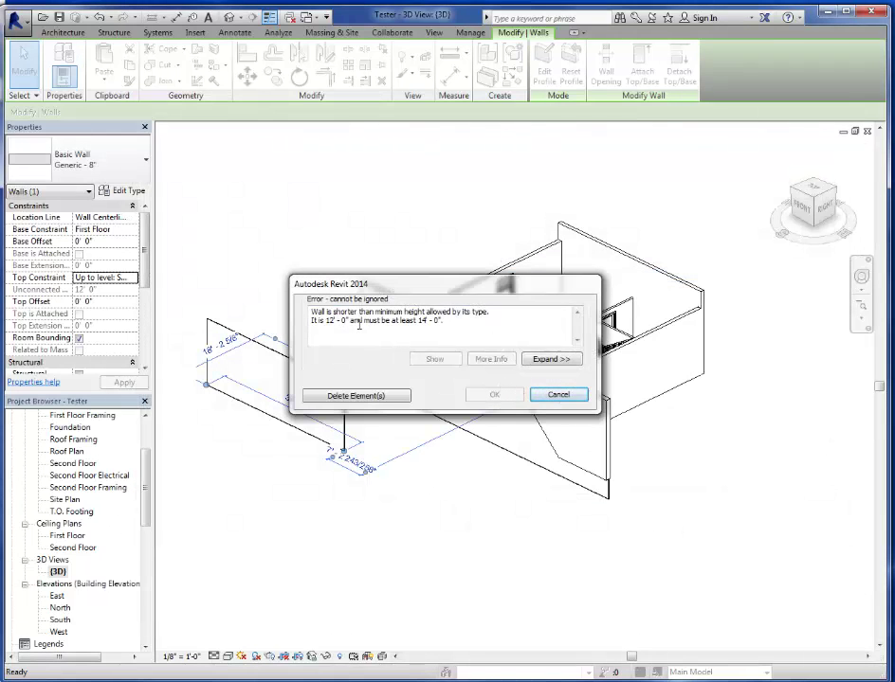
click(551, 396)
key(Escape)
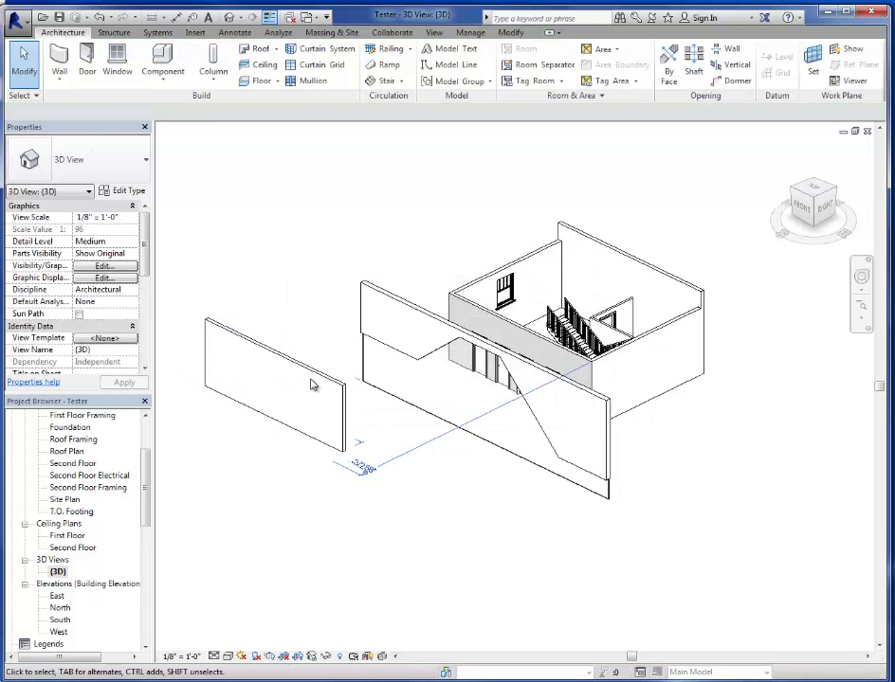
Raise the top of the Generic - 8" wall in front until it is about 30'-11" high.
click(280, 355)
drag(279, 352, 282, 248)
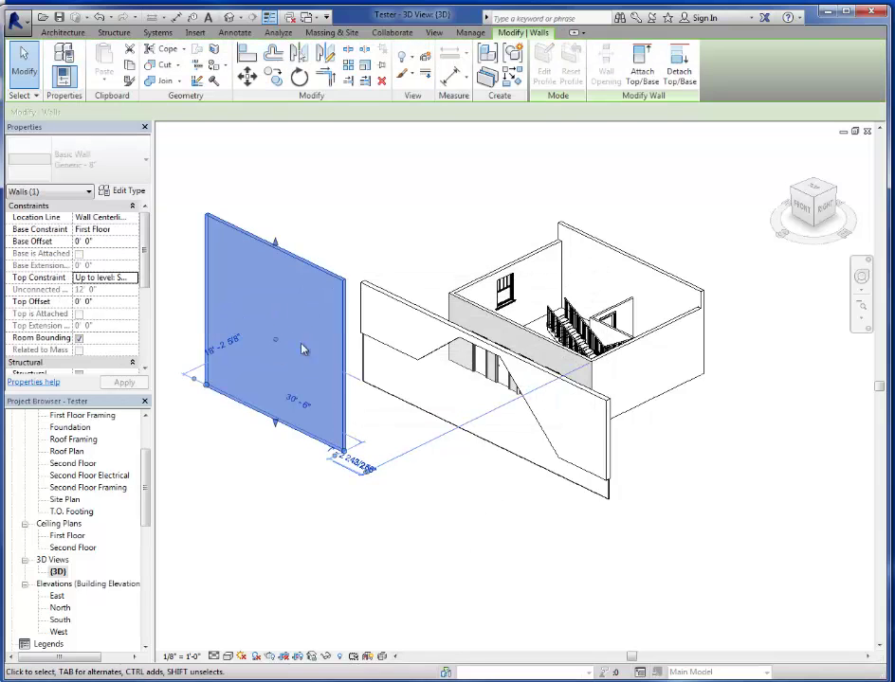
key(Escape)
Change the raised wall's type to the stacked wall Exterior Stack DH and deselect it.
click(295, 276)
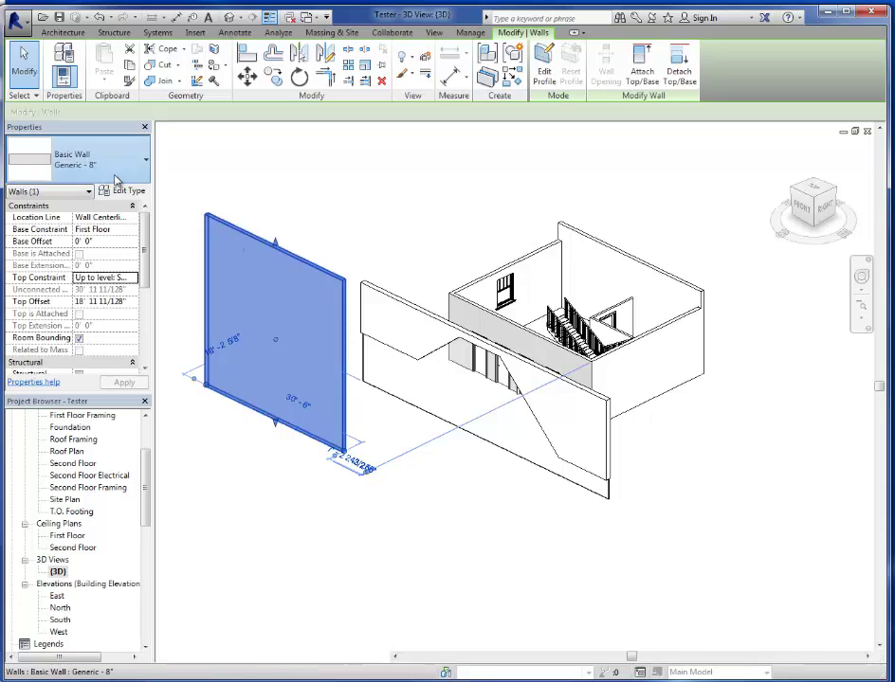
click(114, 168)
drag(251, 344, 243, 254)
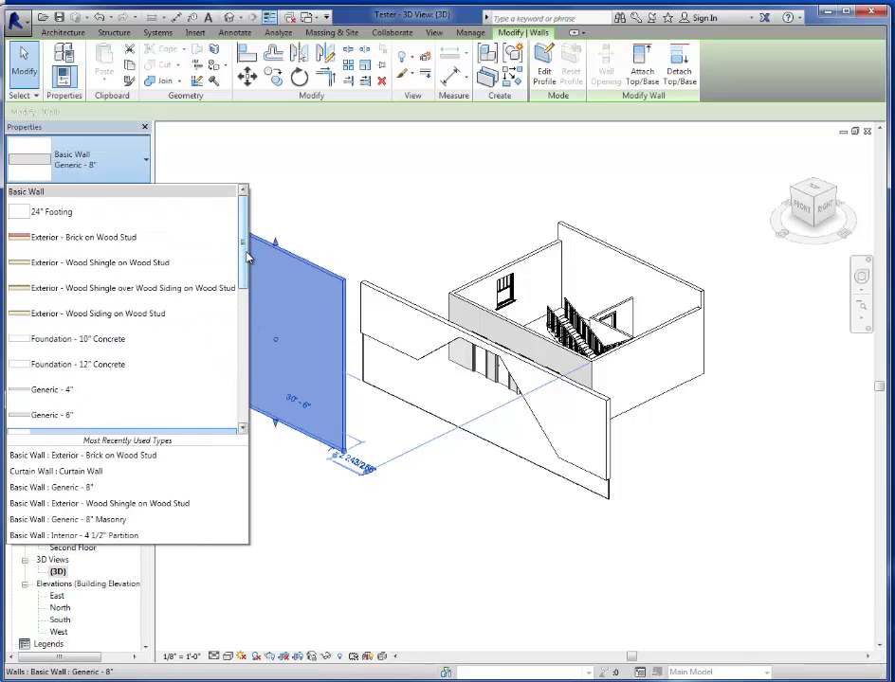
scroll(224, 372, down, 1)
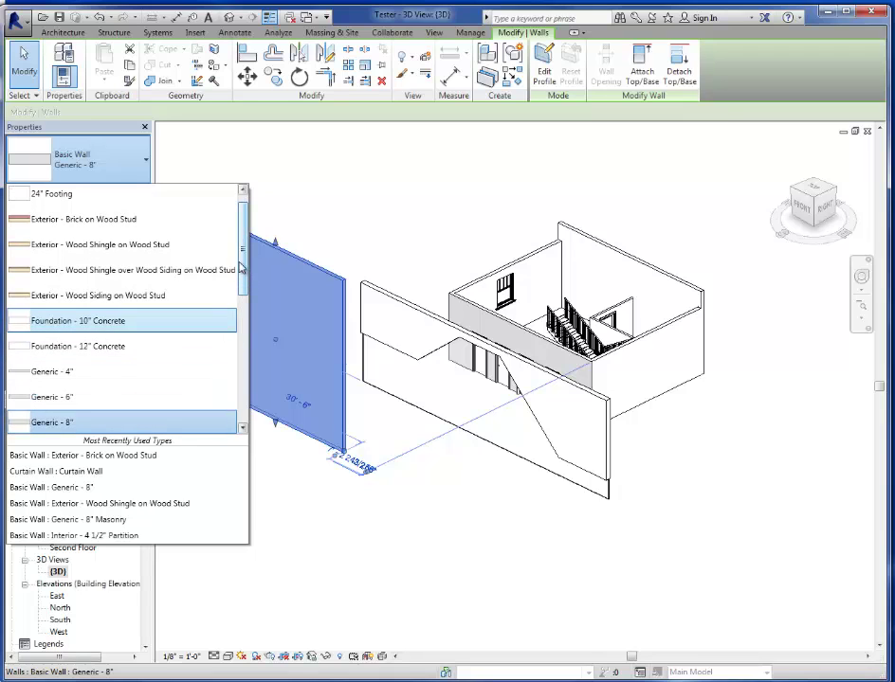
drag(244, 268, 239, 401)
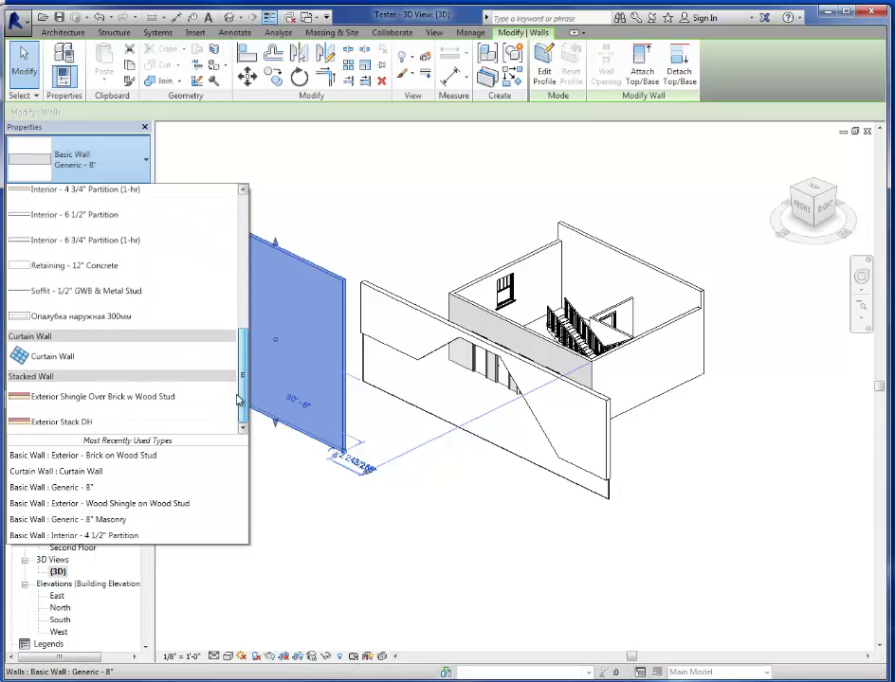
click(64, 421)
click(227, 487)
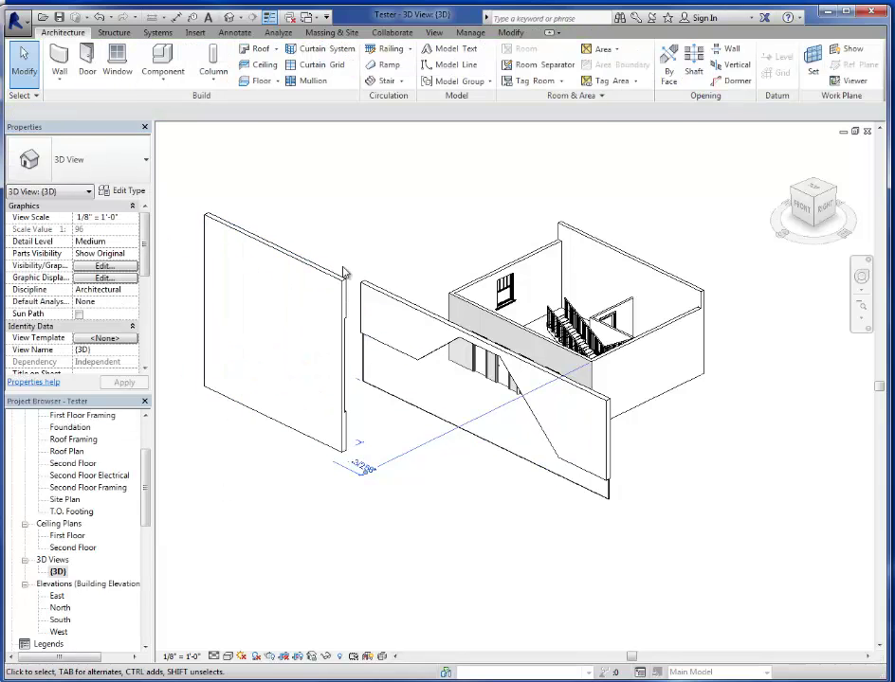
Lower the top of the stacked wall to a total height of about 24'-1" and deselect it.
click(343, 282)
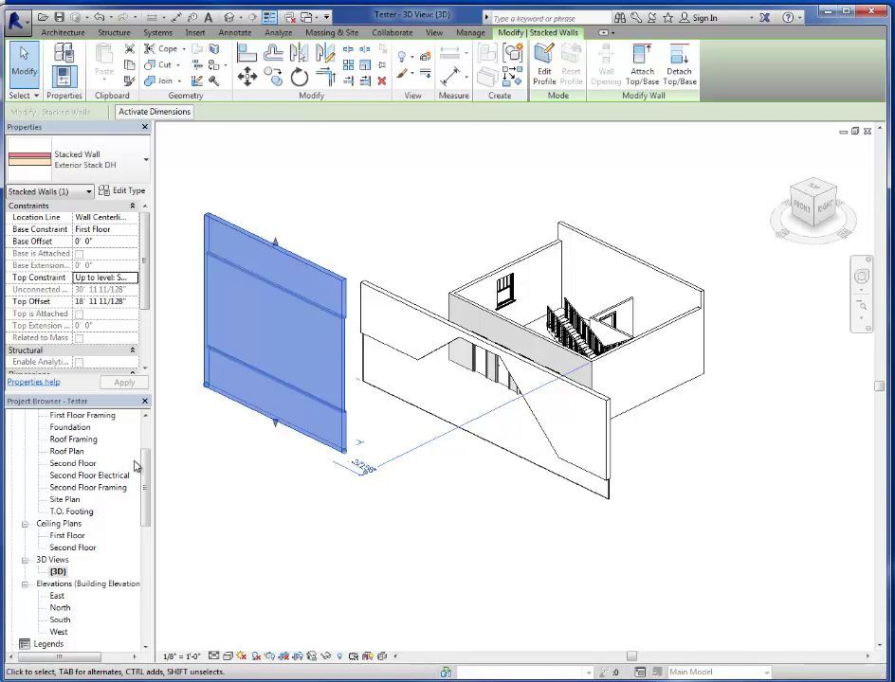
shift+middle_drag(270, 295, 366, 413)
key(Escape)
scroll(272, 417, down, 2)
scroll(397, 456, up, 4)
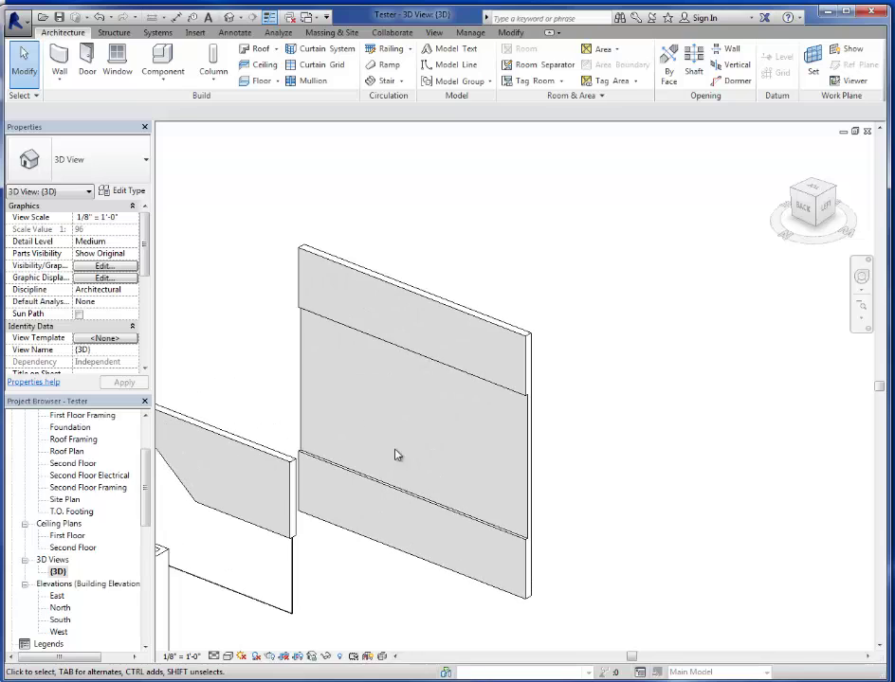
click(451, 334)
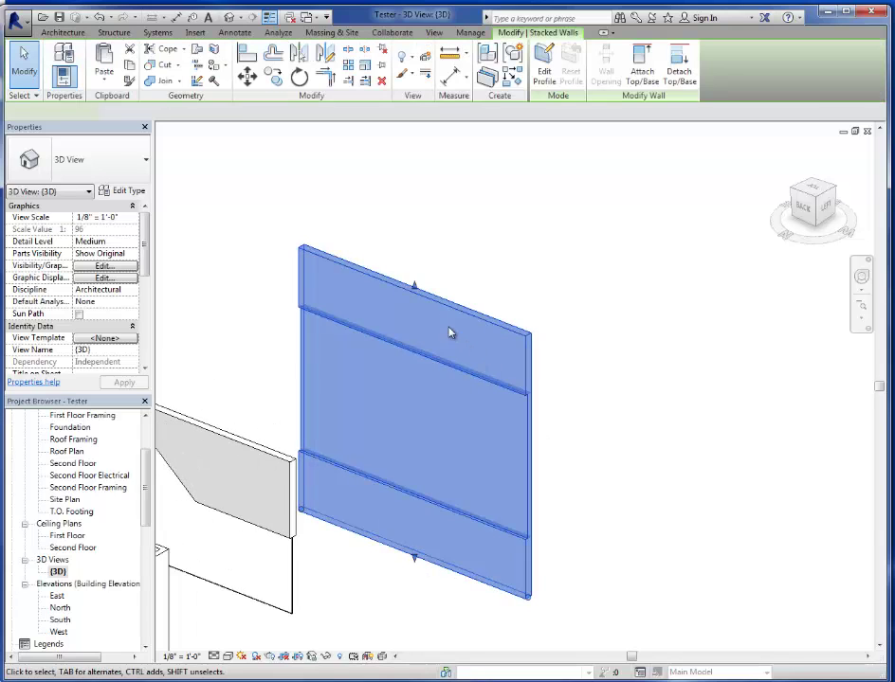
drag(414, 284, 424, 363)
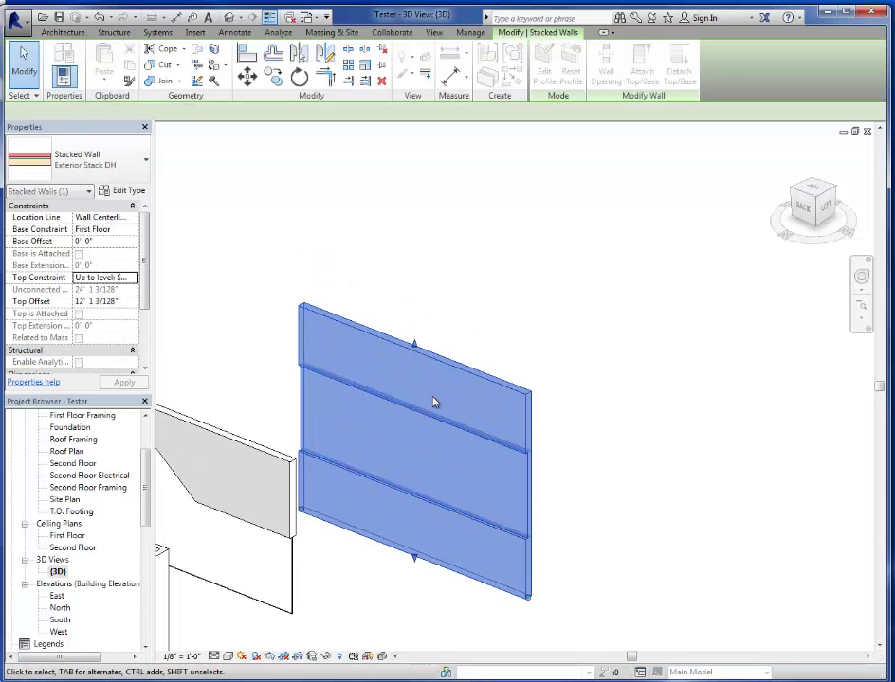
click(547, 517)
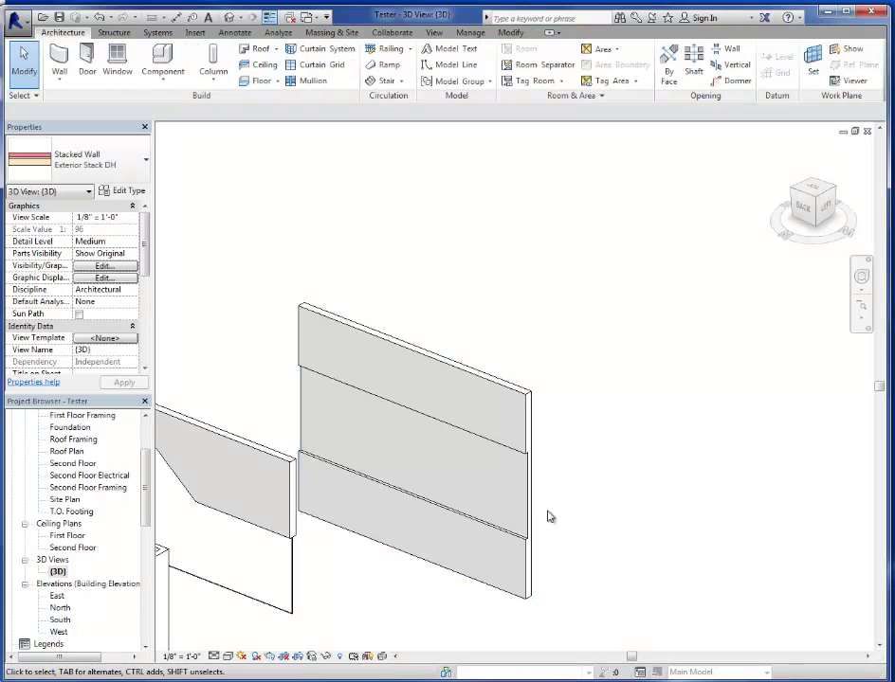
Set the 3D view's visual style to Realistic and inspect the stacked wall's brick and shingle bands from several angles.
click(241, 656)
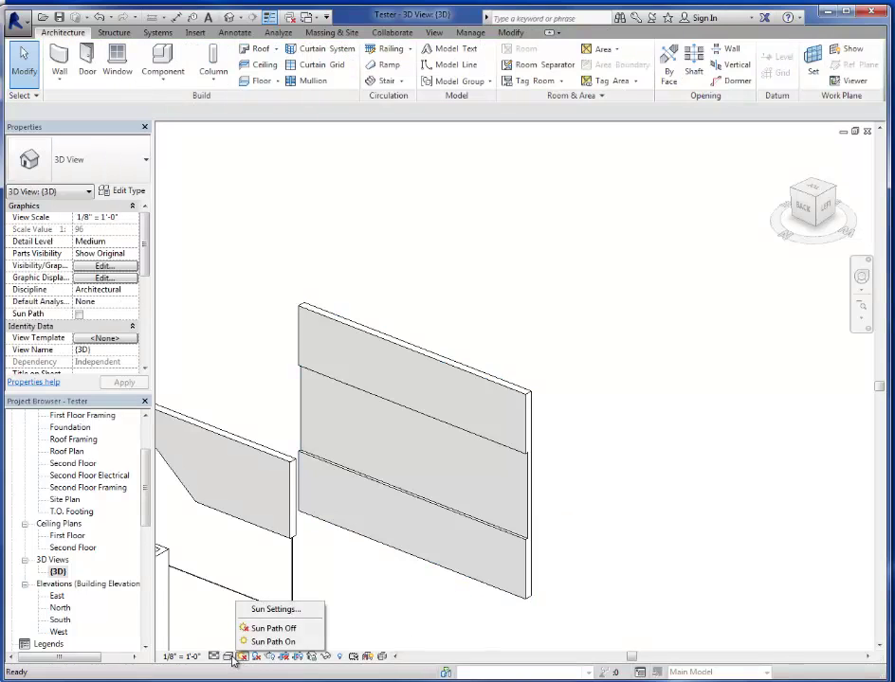
click(228, 656)
click(262, 630)
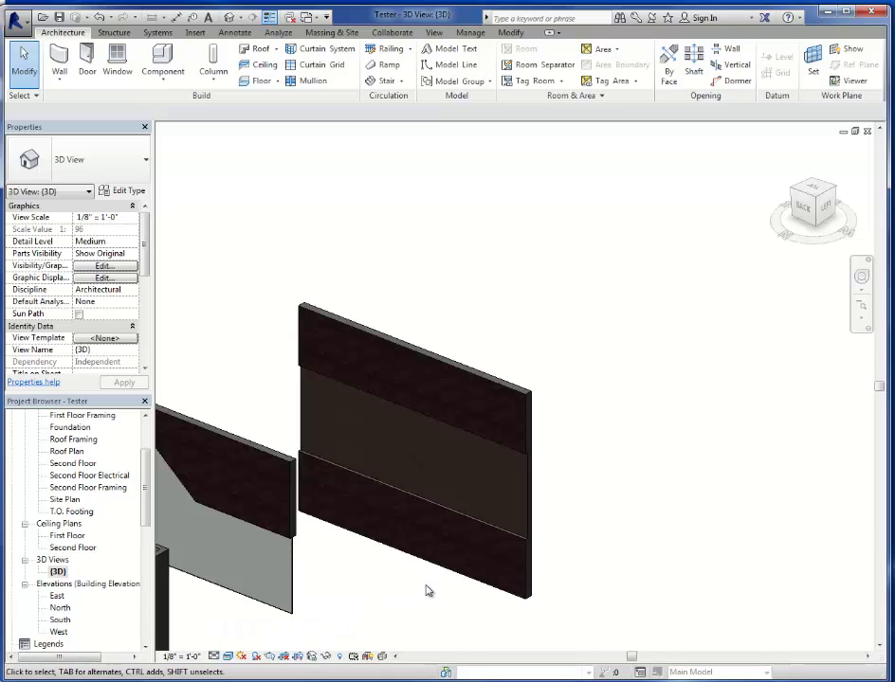
scroll(427, 591, up, 6)
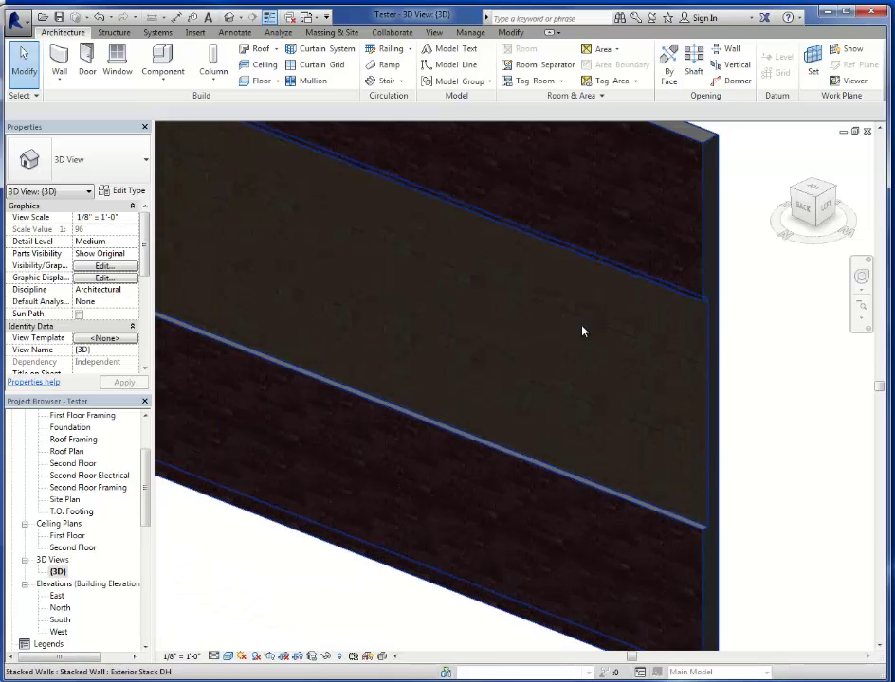
shift+middle_drag(611, 450, 428, 355)
scroll(460, 403, down, 6)
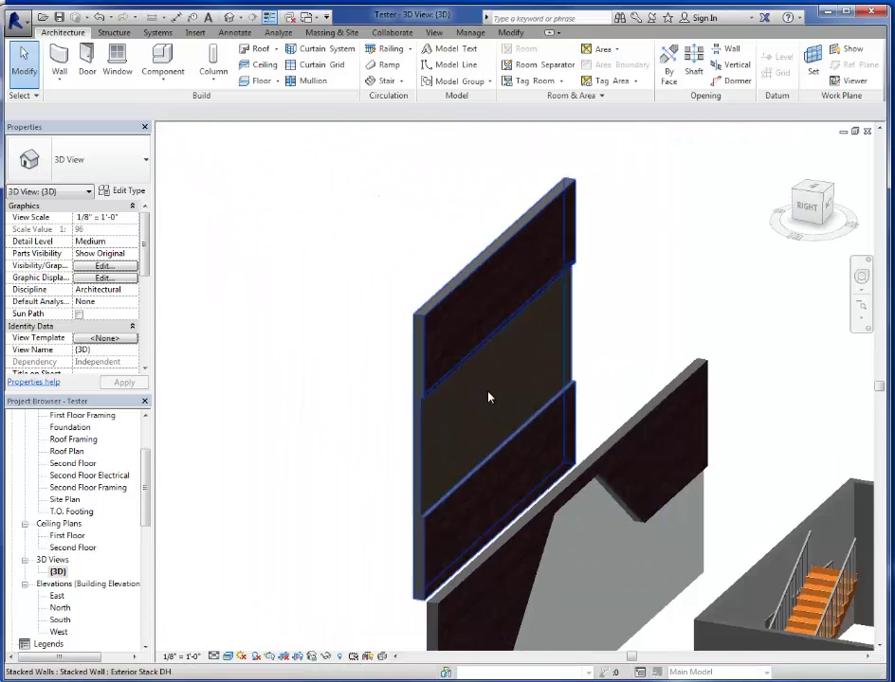
middle_drag(517, 440, 444, 353)
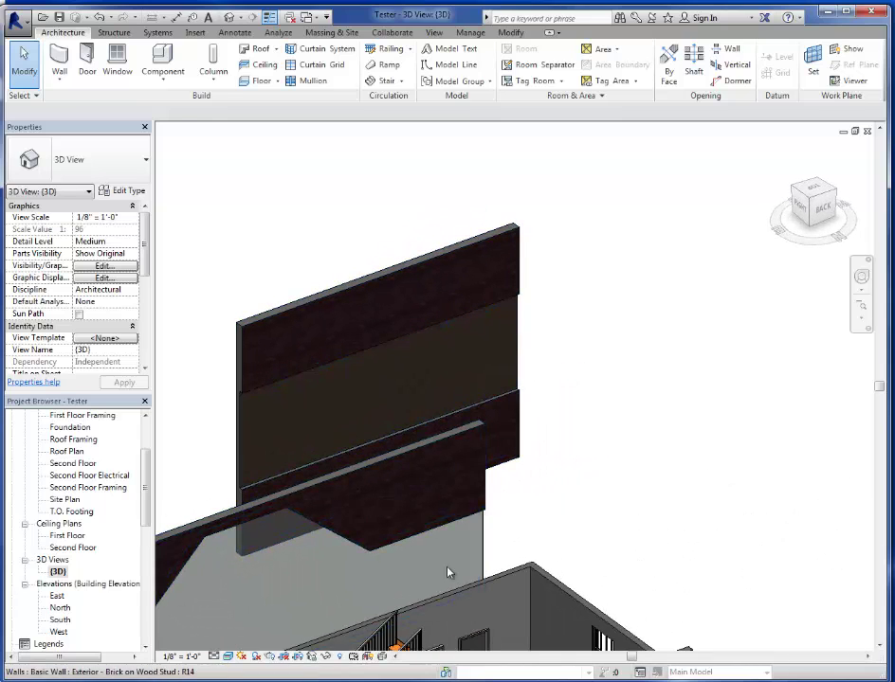